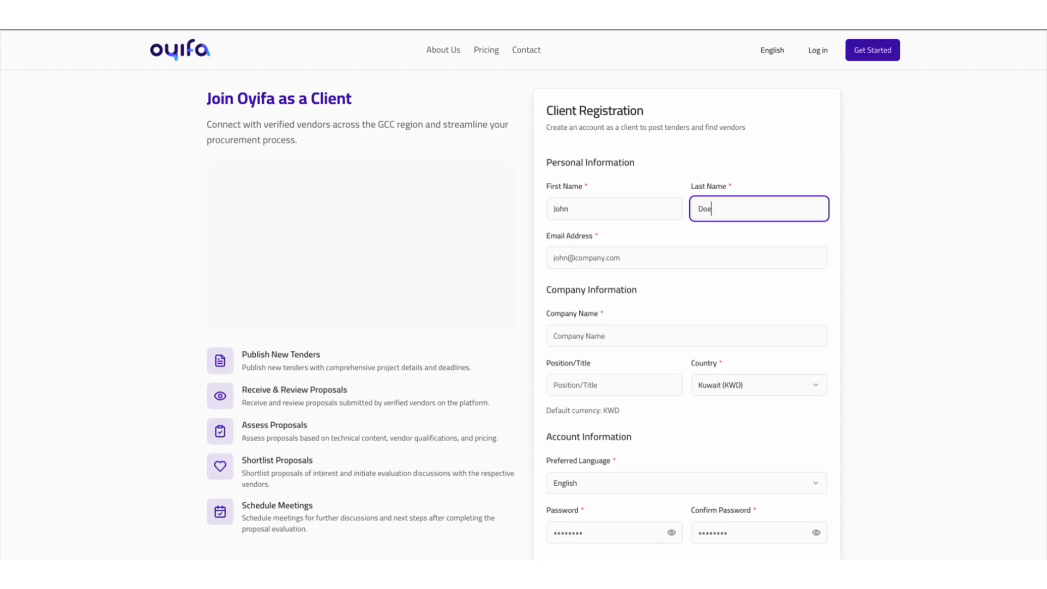
- Fill in the client's email address and enter Oyifa as the company name in the registration form
key(Tab)
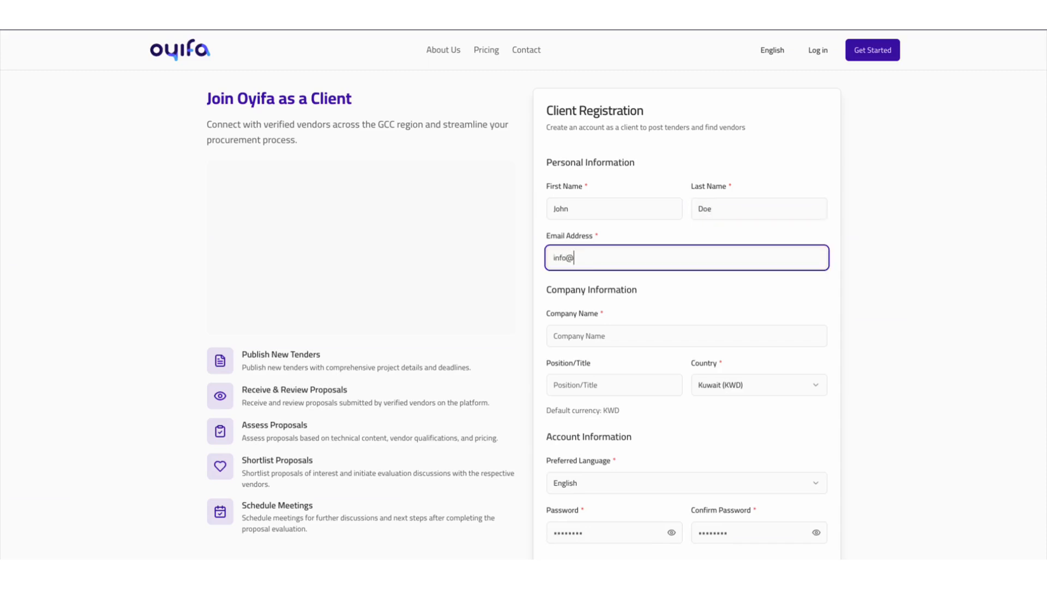
key(Tab)
text(Oyifa)
key(Tab)
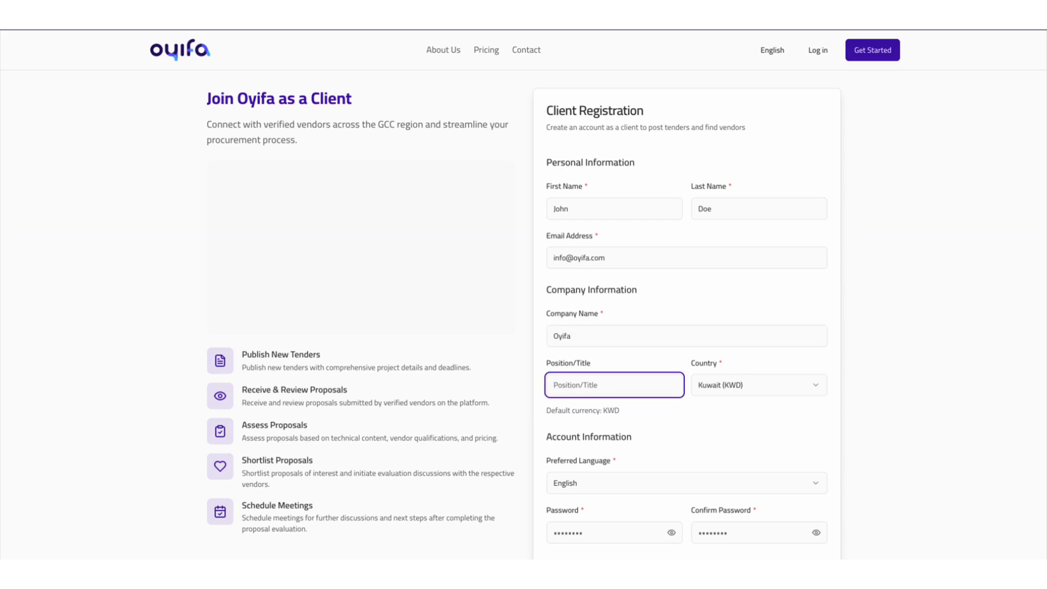
- Set the position to Sales Manager and the country to United Arab Emirates (AED)
text(Sales Manager)
key(Tab)
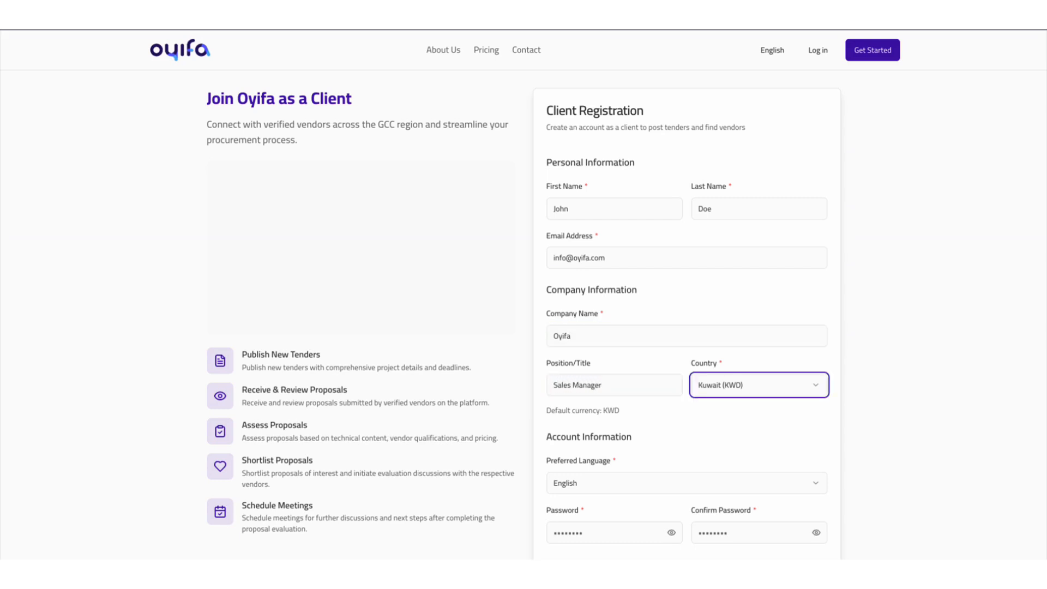
key(space)
click(726, 432)
- Enter the account password and repeat it in the Confirm Password field
scroll(676, 428, down, 2)
click(589, 441)
text(•••)
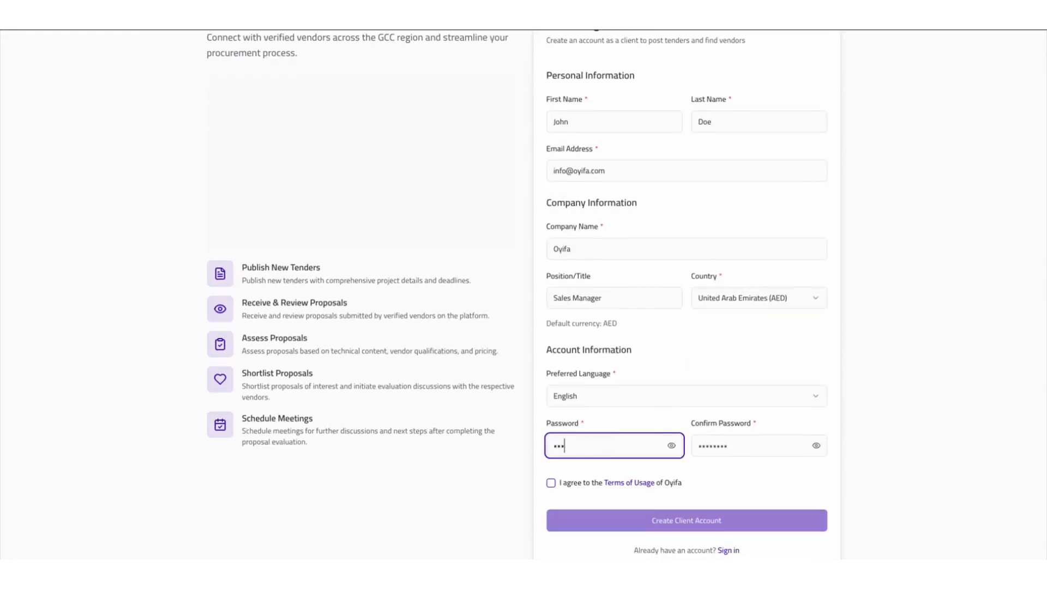
text(••••••)
key(Tab)
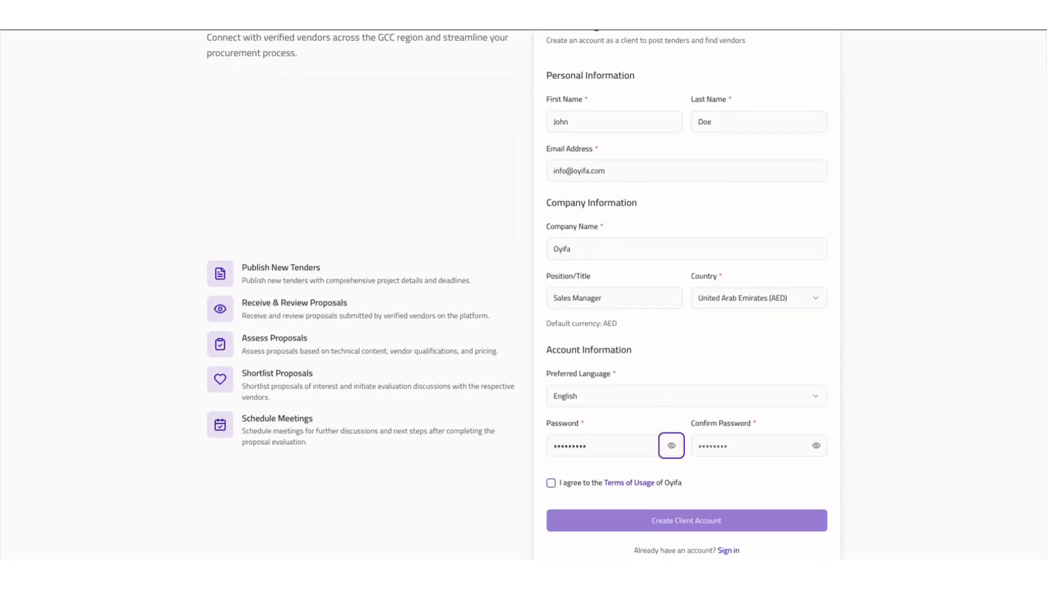
key(Tab)
text(••)
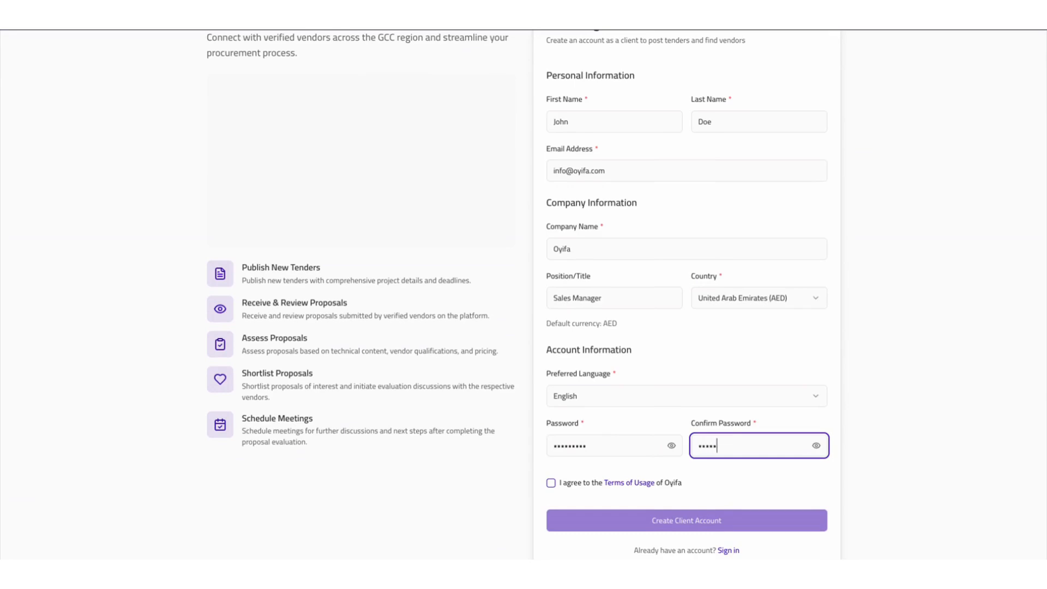
- Agree to the Terms of Usage and create the client account without saving the password in the browser
click(550, 482)
click(667, 522)
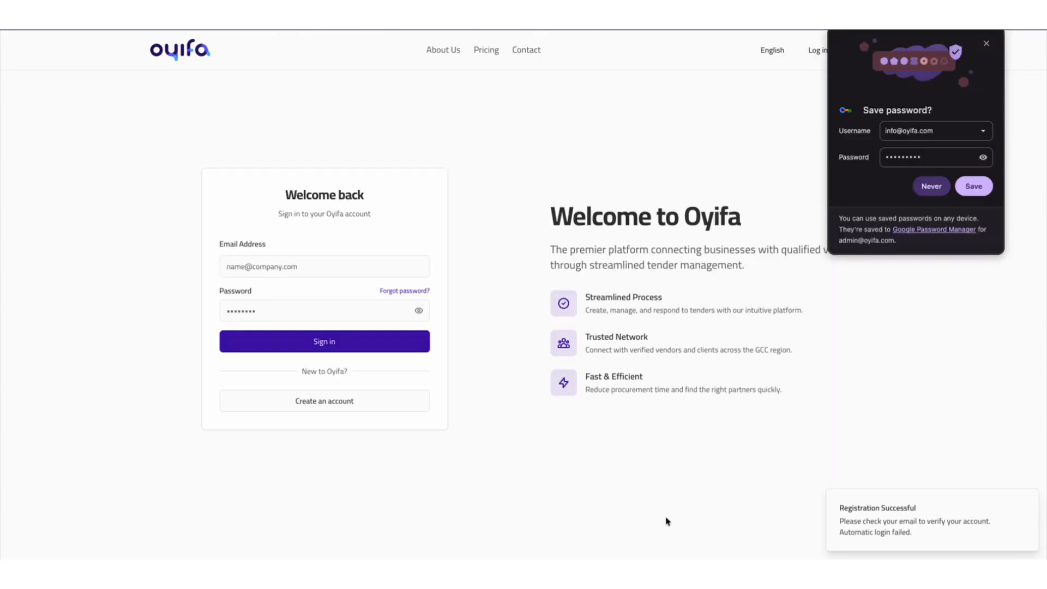
click(986, 43)
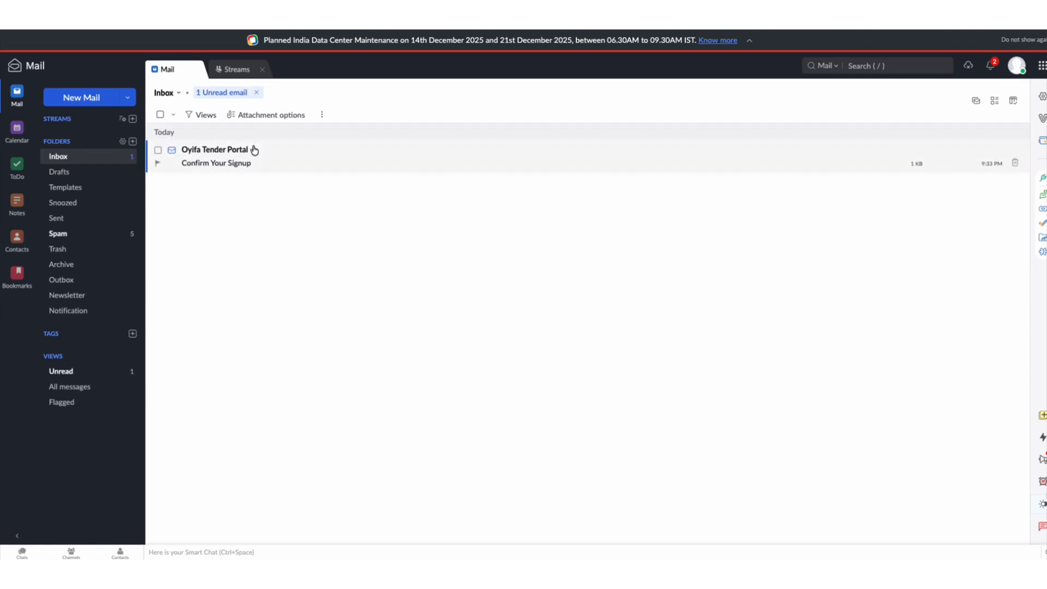
- In the mail inbox, open the Confirm Your Signup email from Oyifa Tender Portal and follow its confirmation link
click(230, 154)
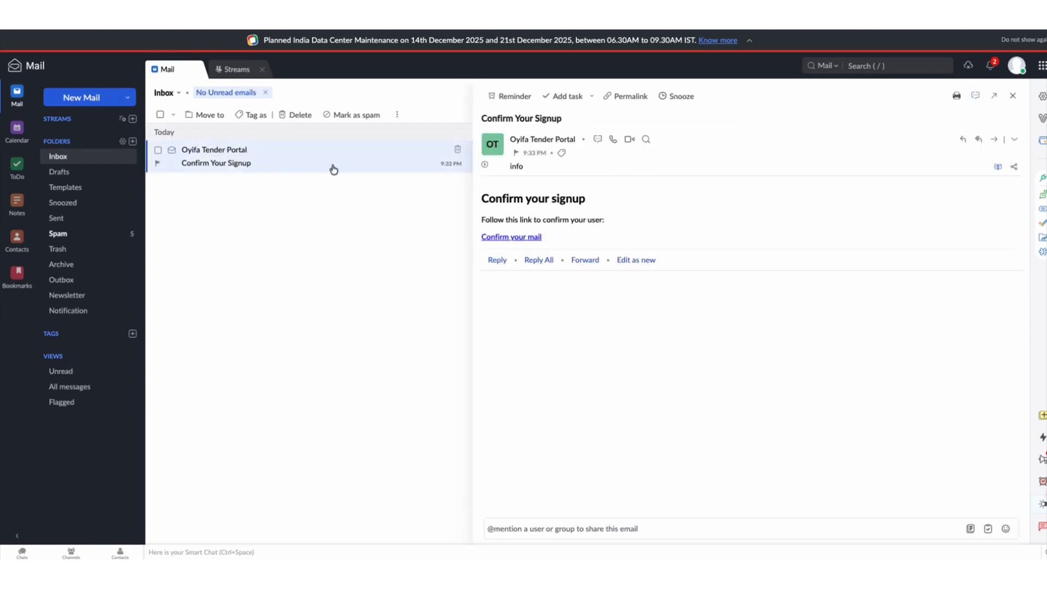
click(514, 239)
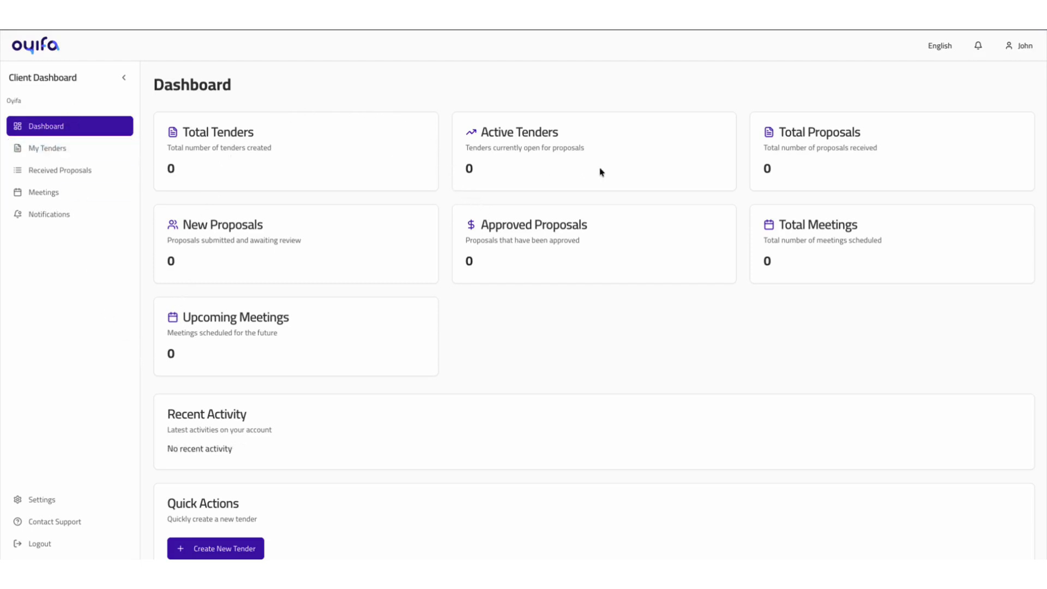
key(super+shift+5)
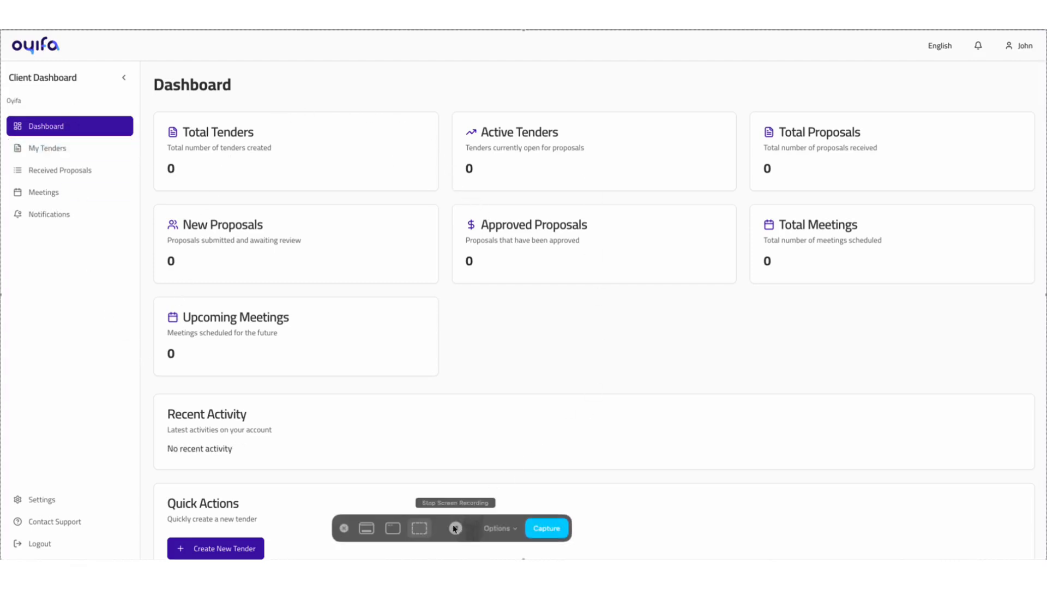
click(455, 528)
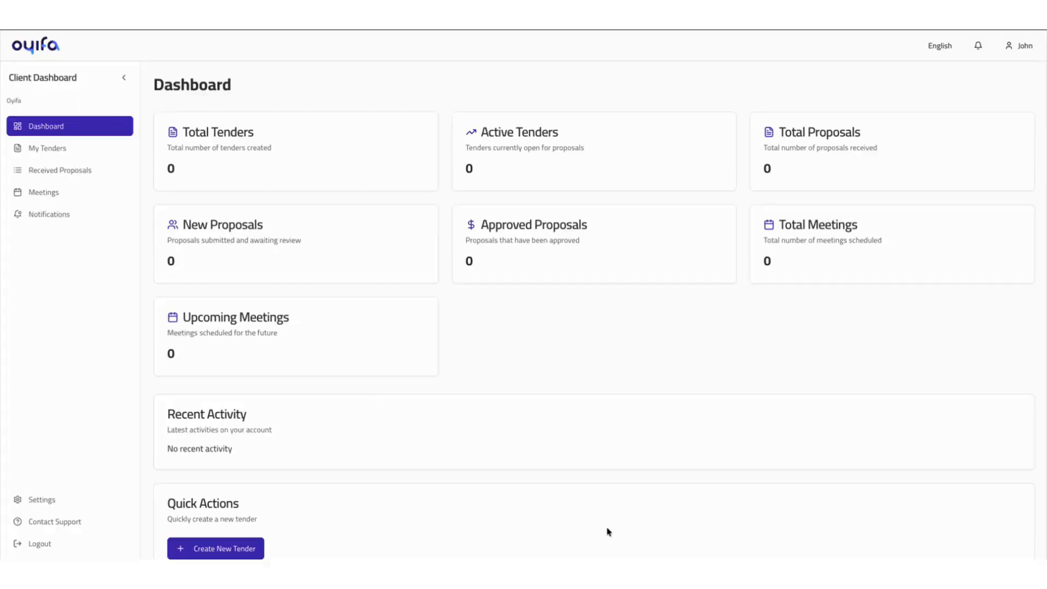
- Open the new tender form from the client's tender list to check whether tenders can be published
click(53, 154)
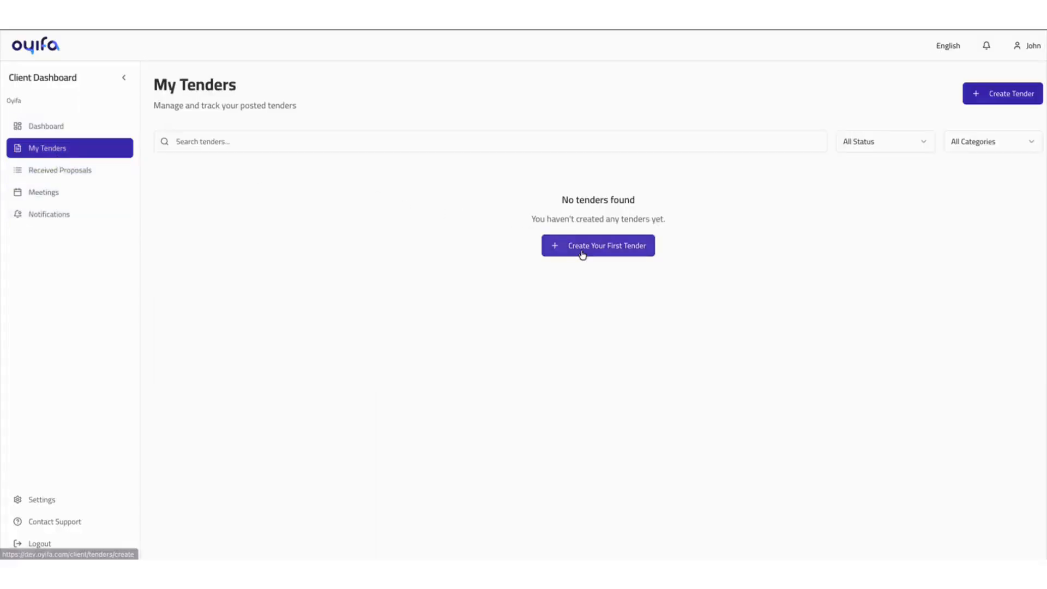
click(582, 255)
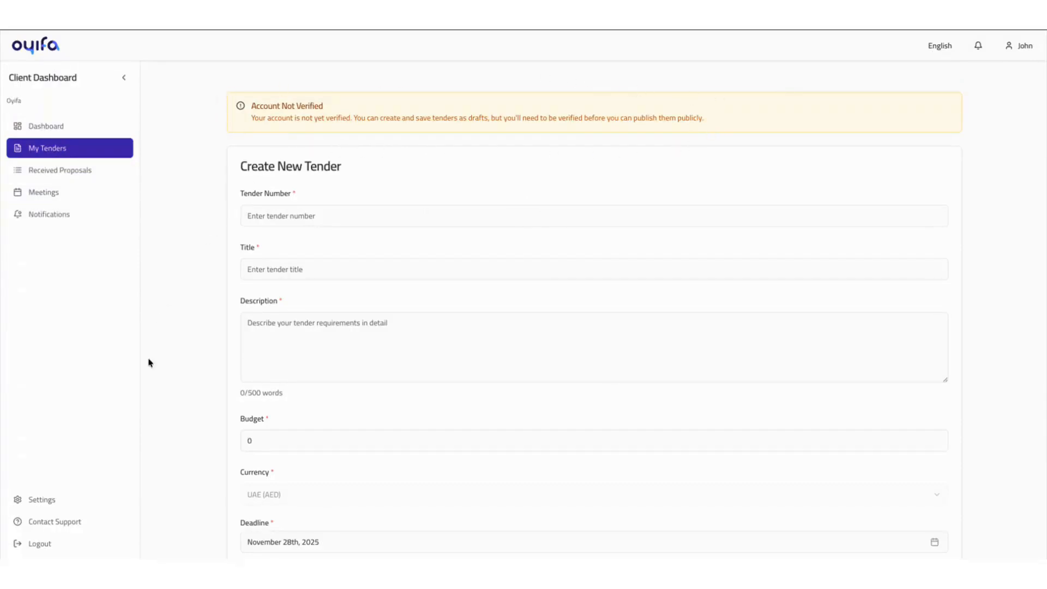
- Submit Oyifa Company Registration Document.pdf as the Commercial Registration and Oyfia VAT Document.pdf as the VAT Certificate for account verification
click(87, 501)
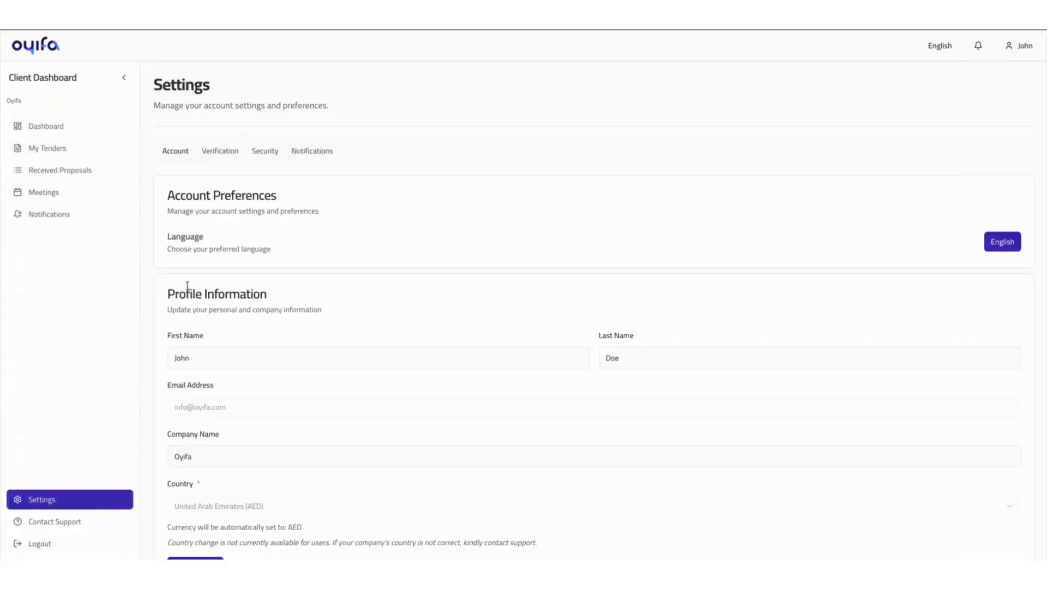
click(223, 154)
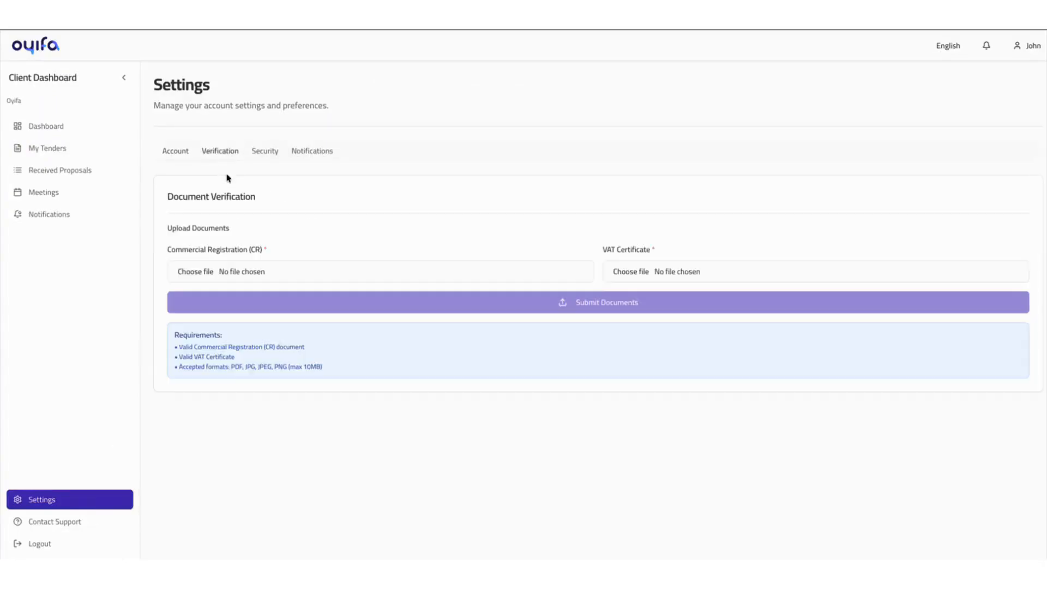
click(196, 272)
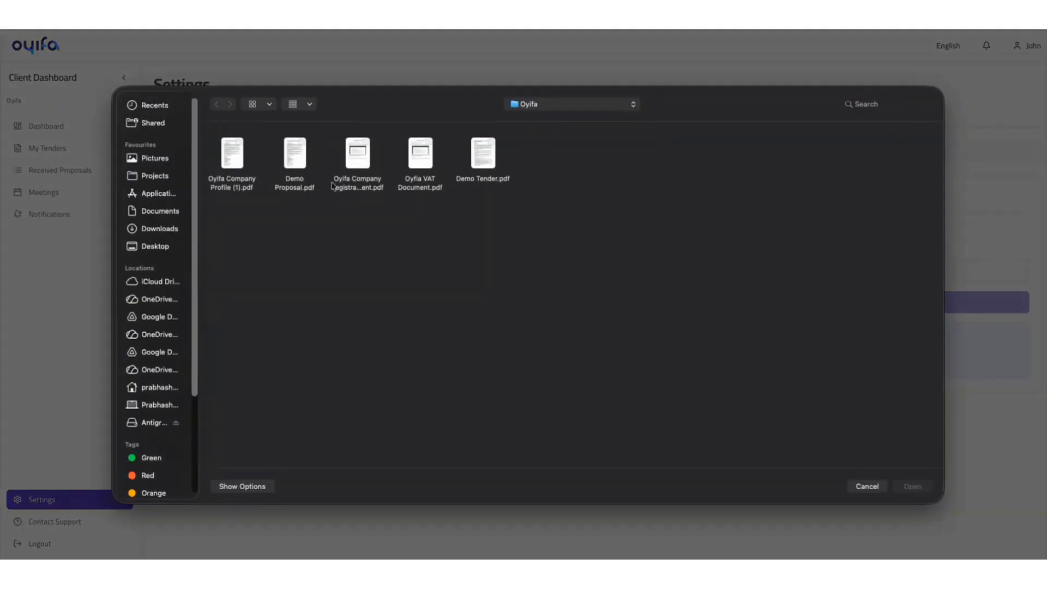
double_click(357, 155)
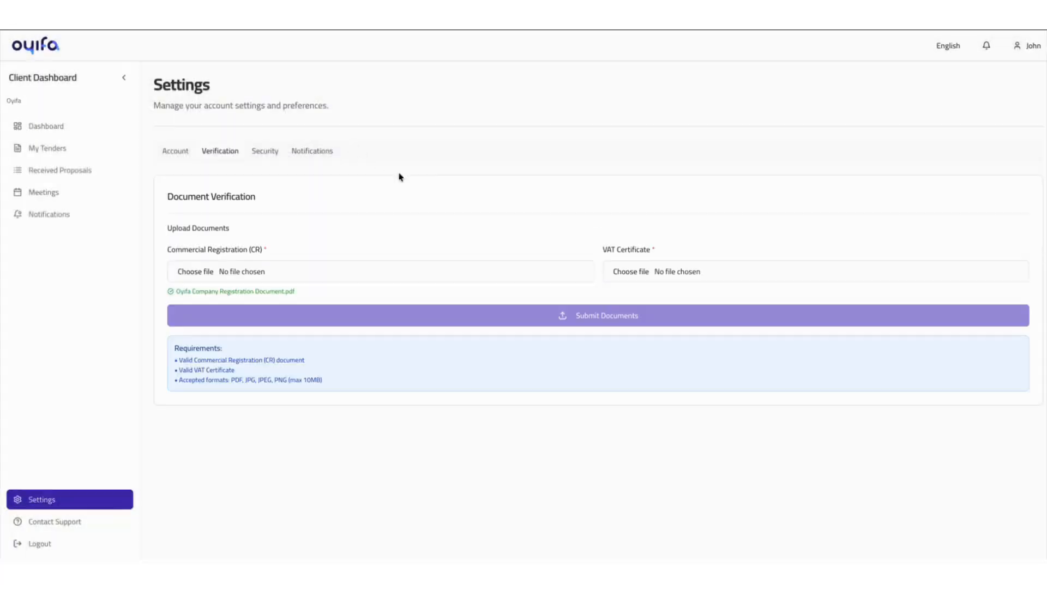
click(634, 272)
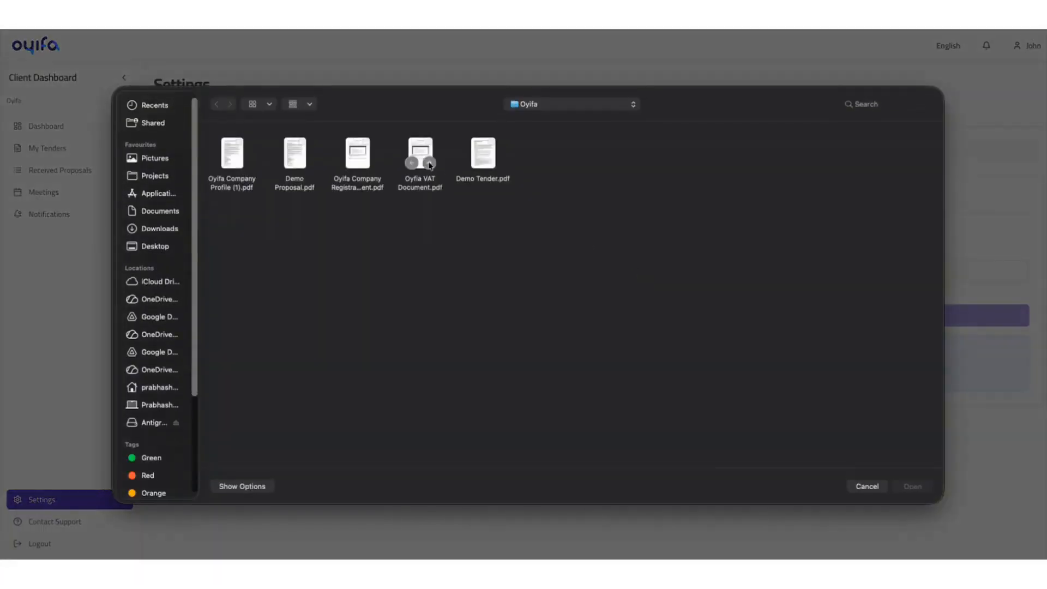
double_click(429, 165)
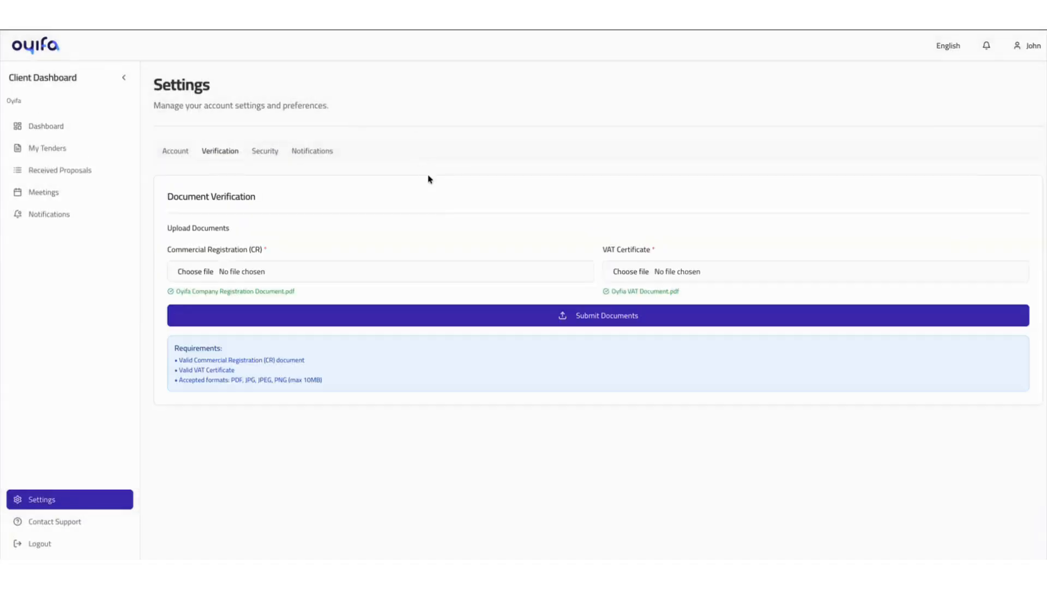
click(521, 316)
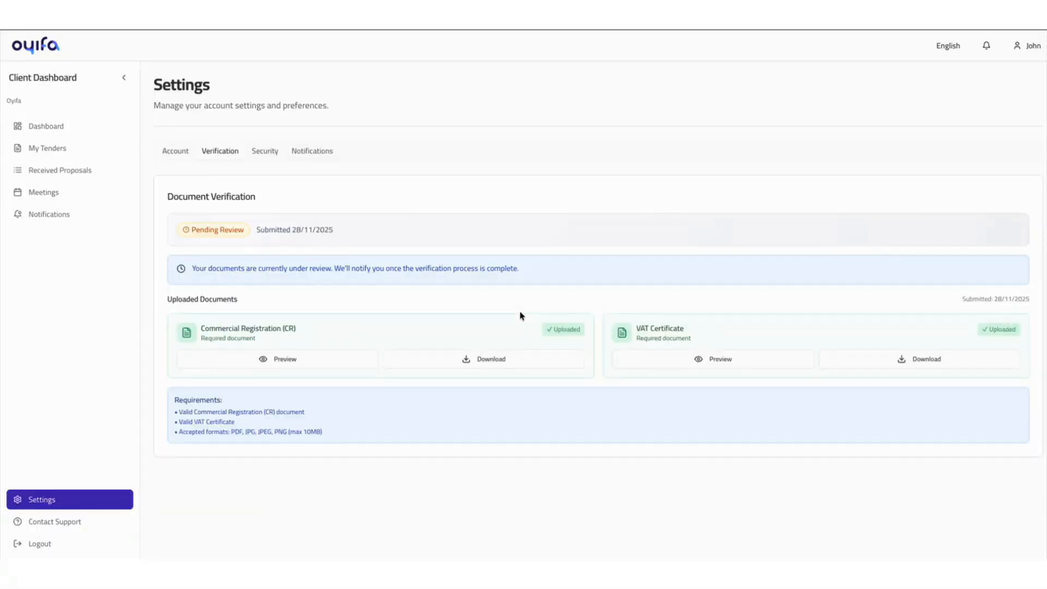
key(super+shift+5)
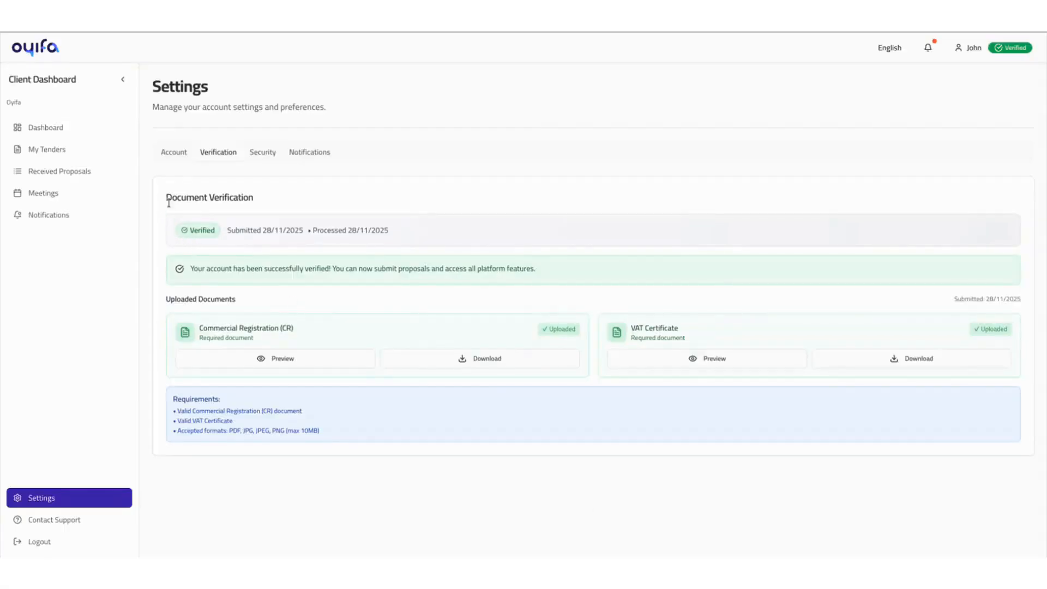
- Start a new tender with the number TD00001 and the title "IT Management Tender"
click(59, 151)
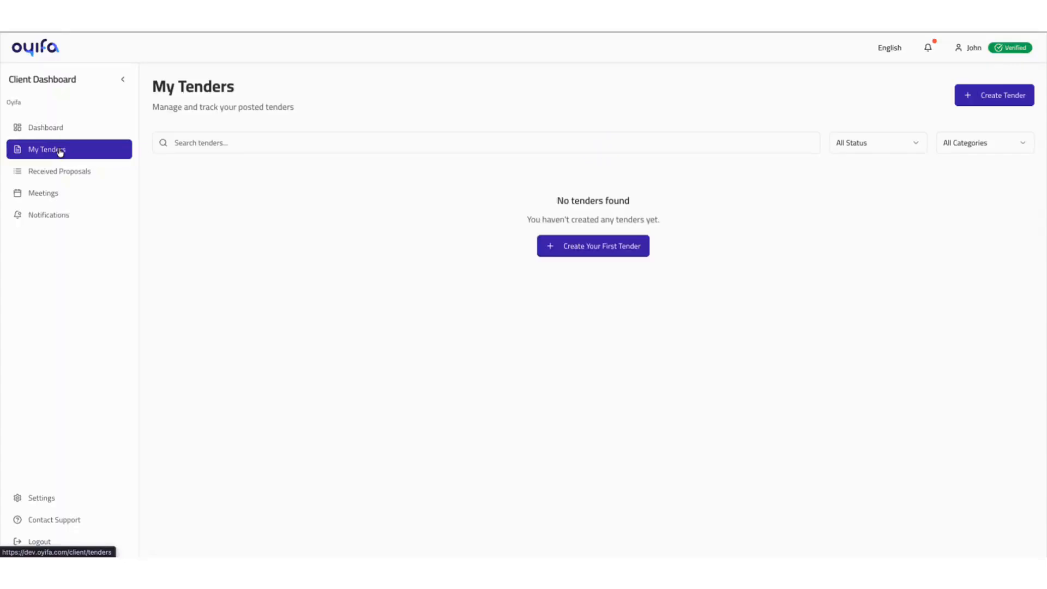
click(606, 247)
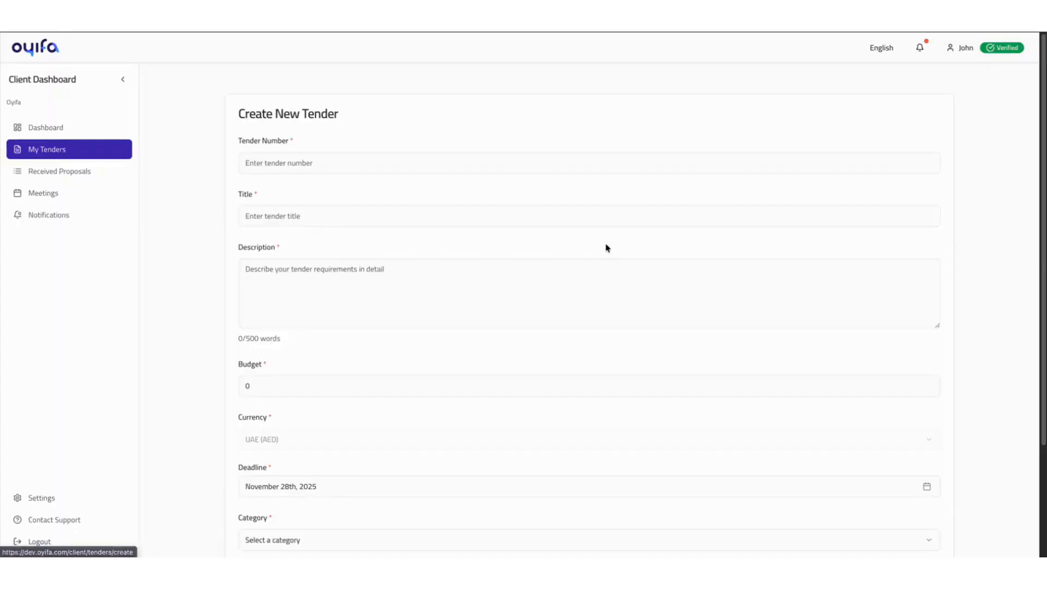
click(301, 163)
text(TD)
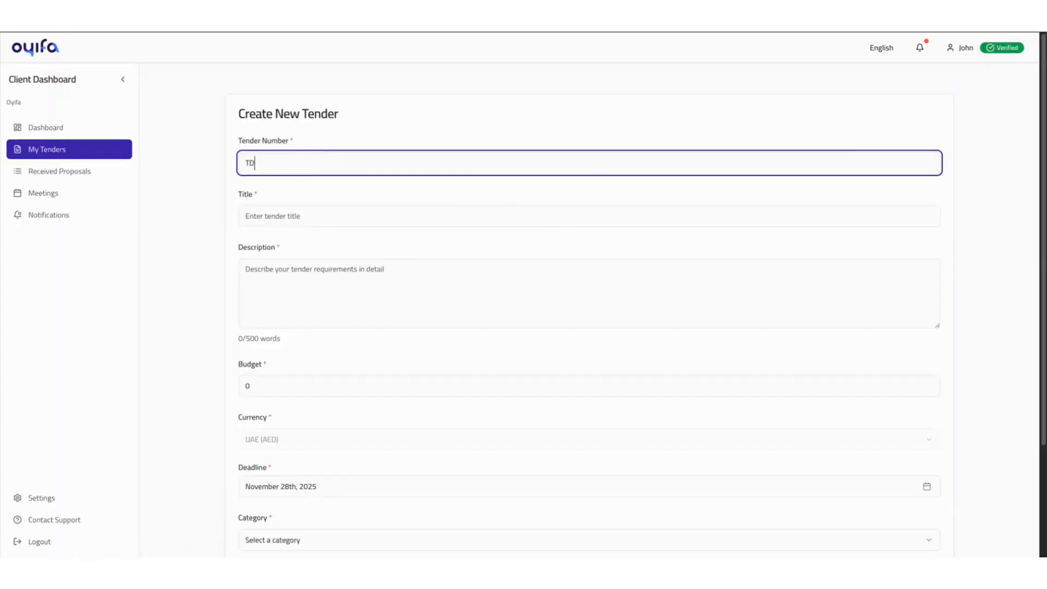
text(00001)
key(Tab)
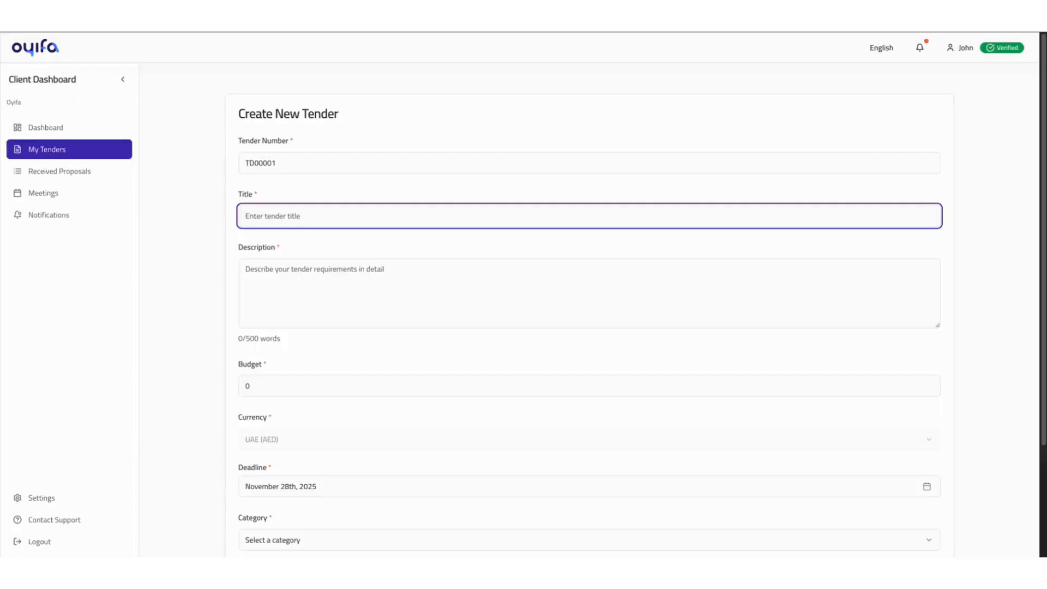
- Enter the description "This tender is intended for manging the IT infrastructure of Oyifa for a period of 12 months. More details are attached herewith the tender"
text(IT Management Tender)
click(246, 269)
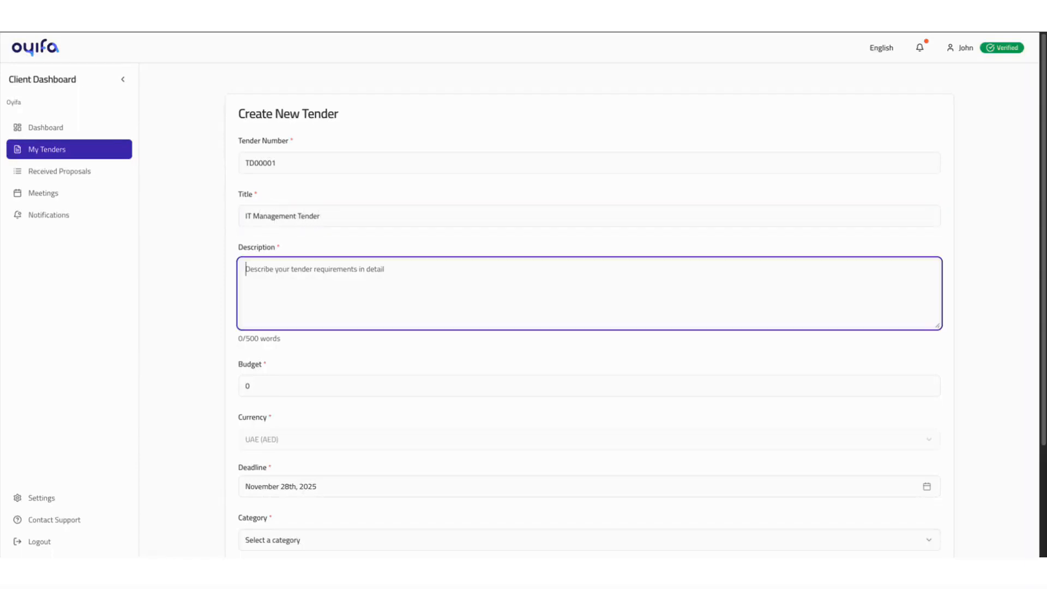
text(I)
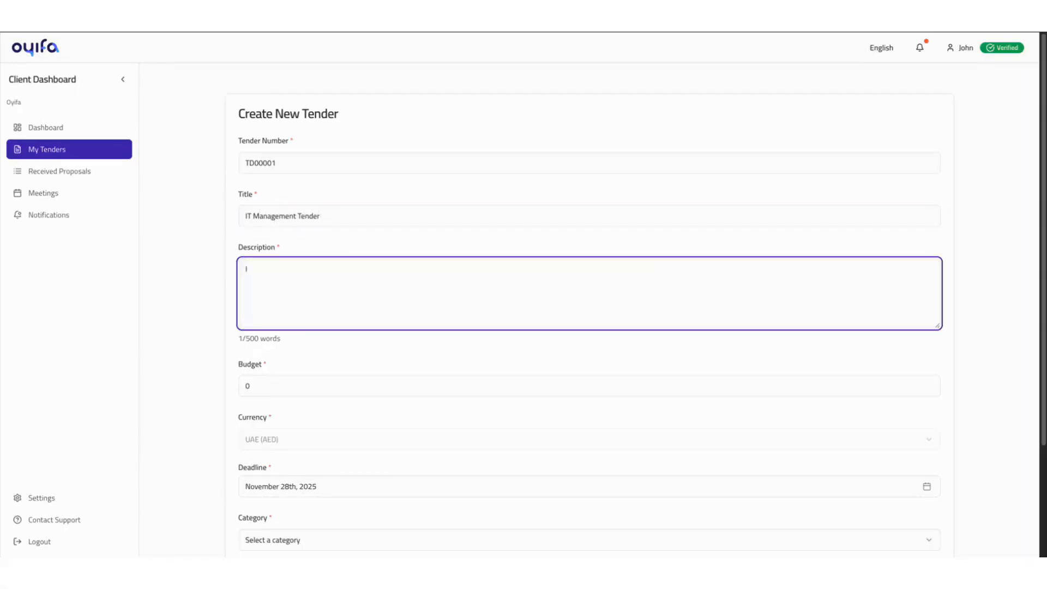
key(BackSpace)
text(This tender is intended for man)
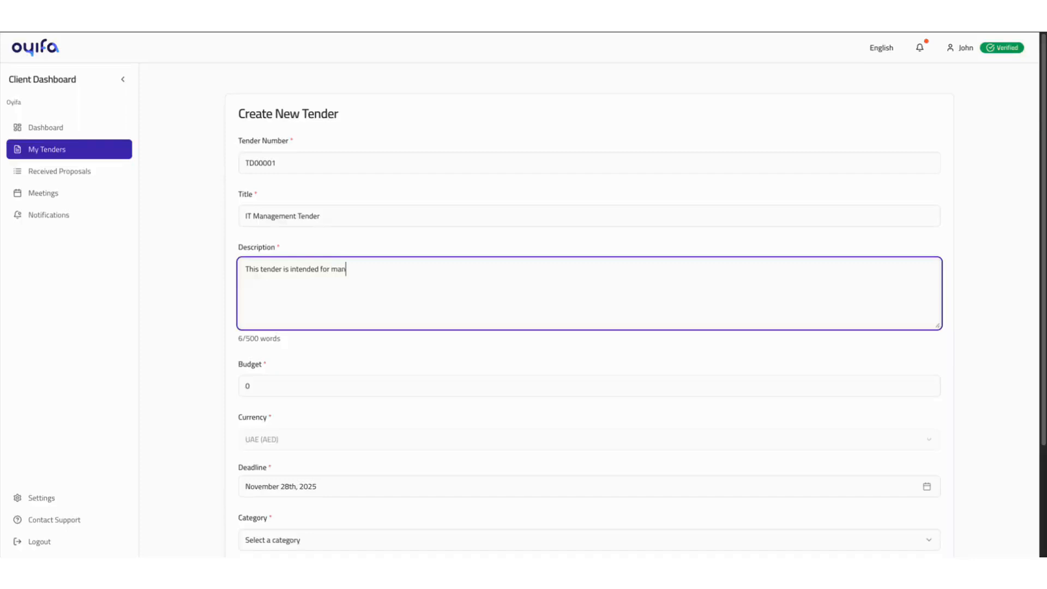
text(ging the IT infrast)
text(ructure of Oyifa for a period of 12 months. More details are attached herewith the tender)
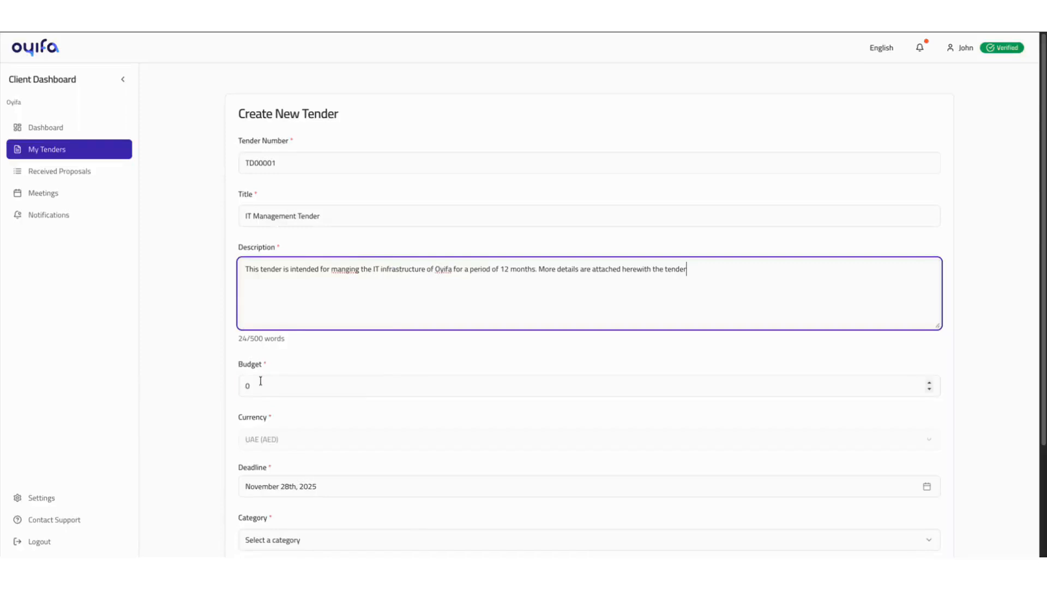
- Set the tender's budget to 50000 and its deadline to December 31st, 2025
click(261, 381)
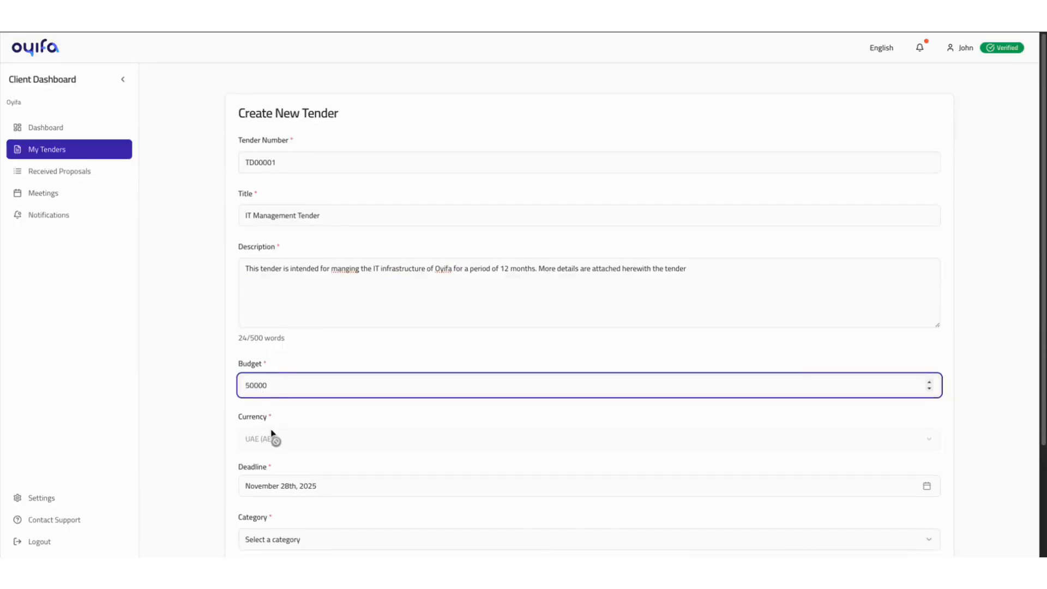
scroll(270, 436, down, 1)
click(285, 464)
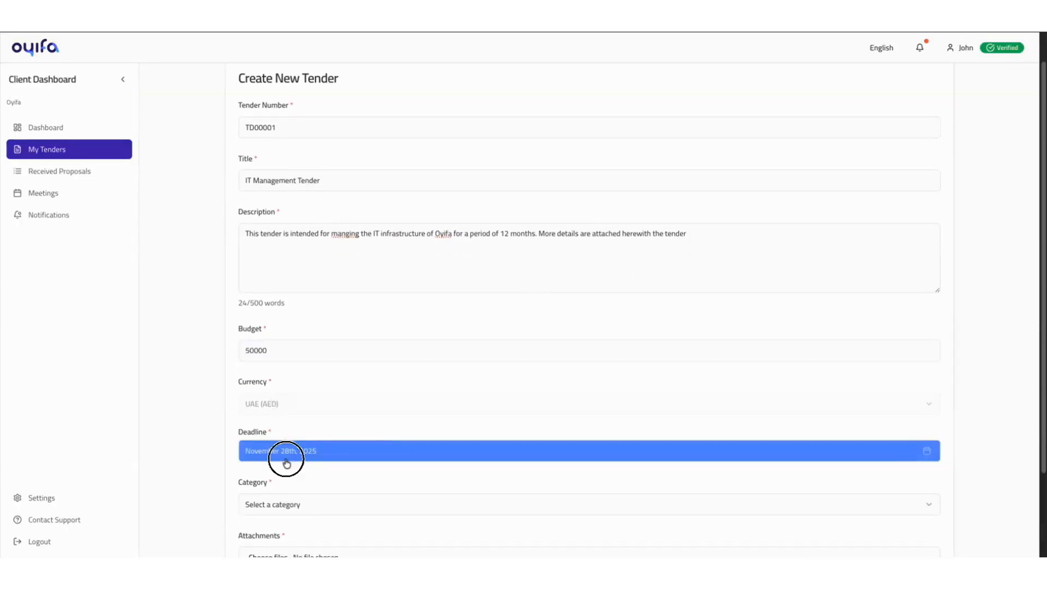
click(371, 261)
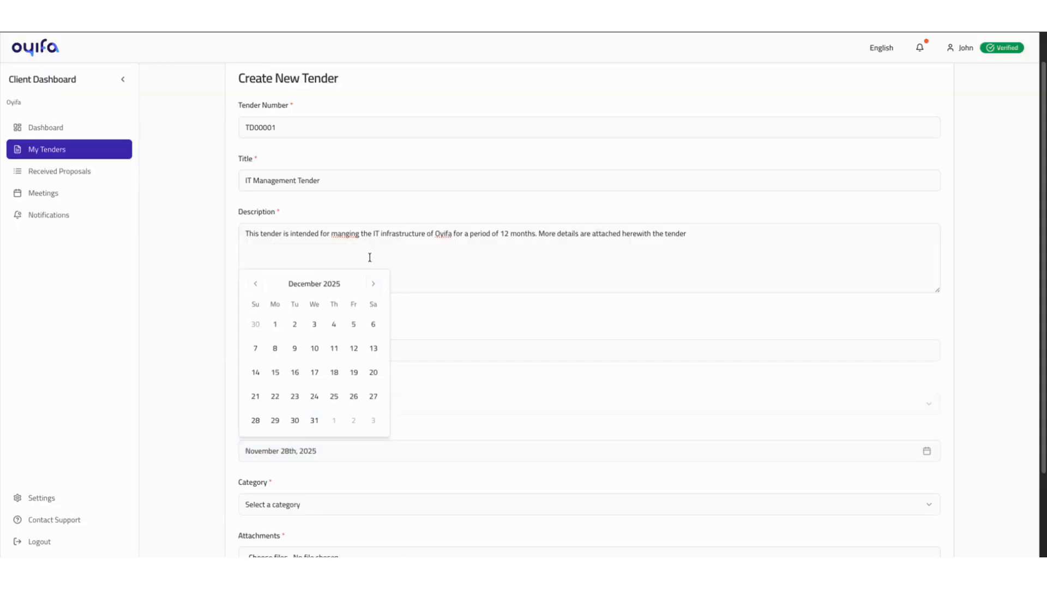
click(314, 420)
- Choose IT Services as the tender's category
scroll(318, 415, down, 2)
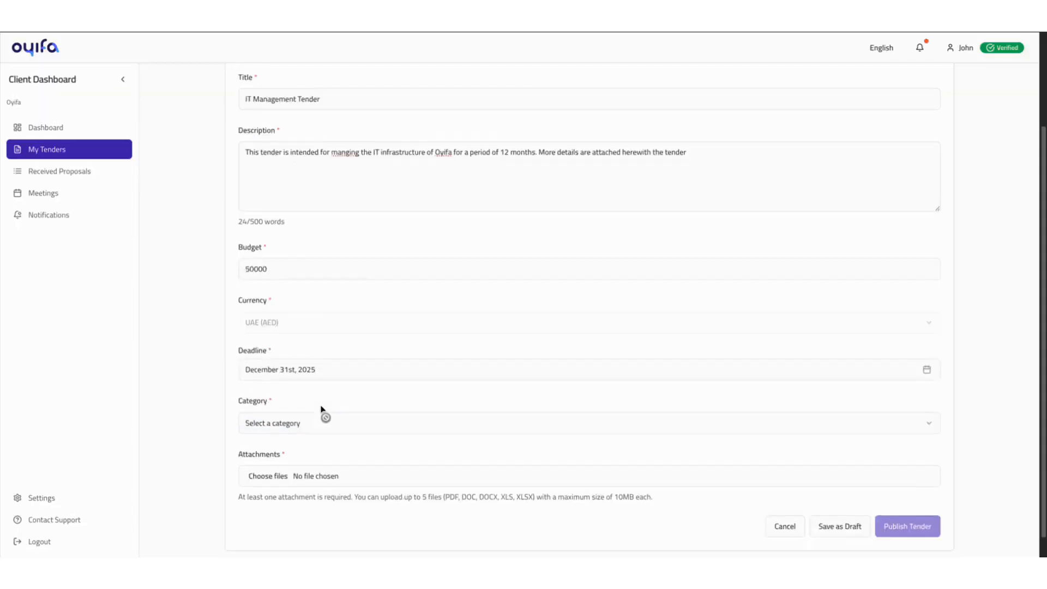
click(294, 399)
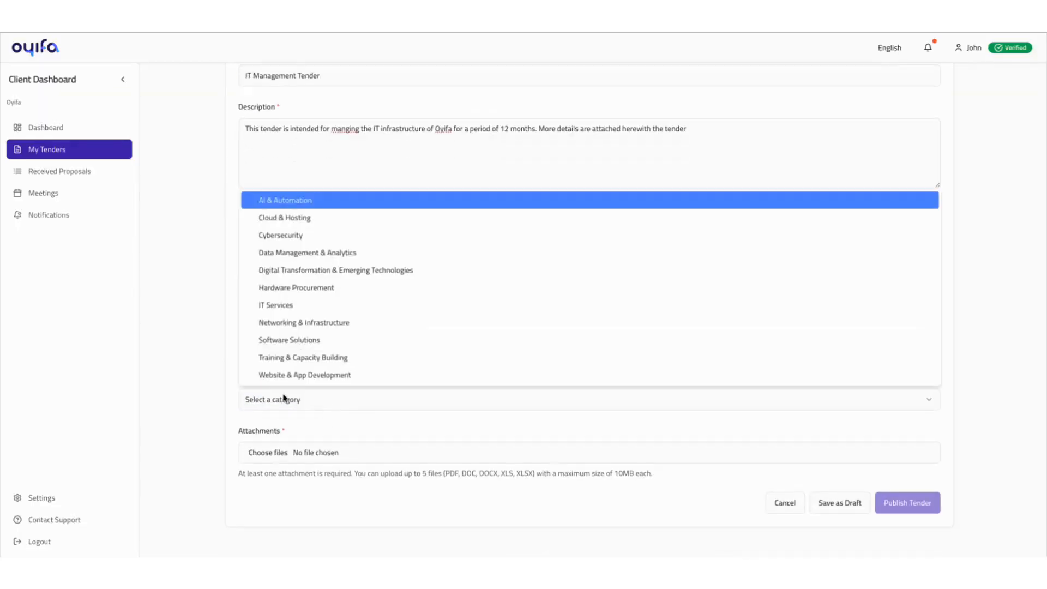
click(304, 306)
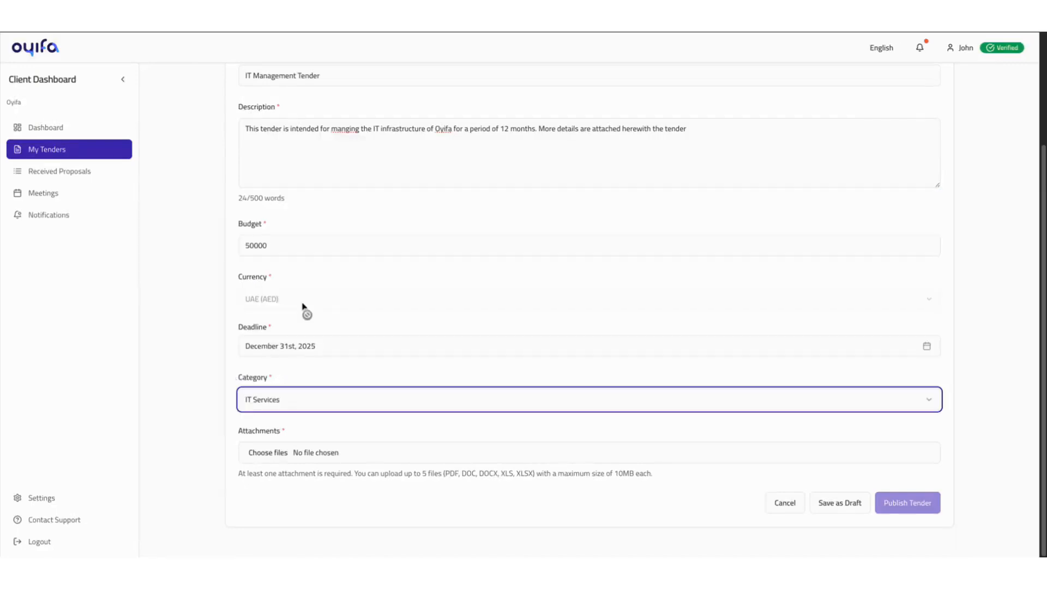
- Publish the tender with Demo Tender.pdf attached and open the published IT Management Tender
click(274, 459)
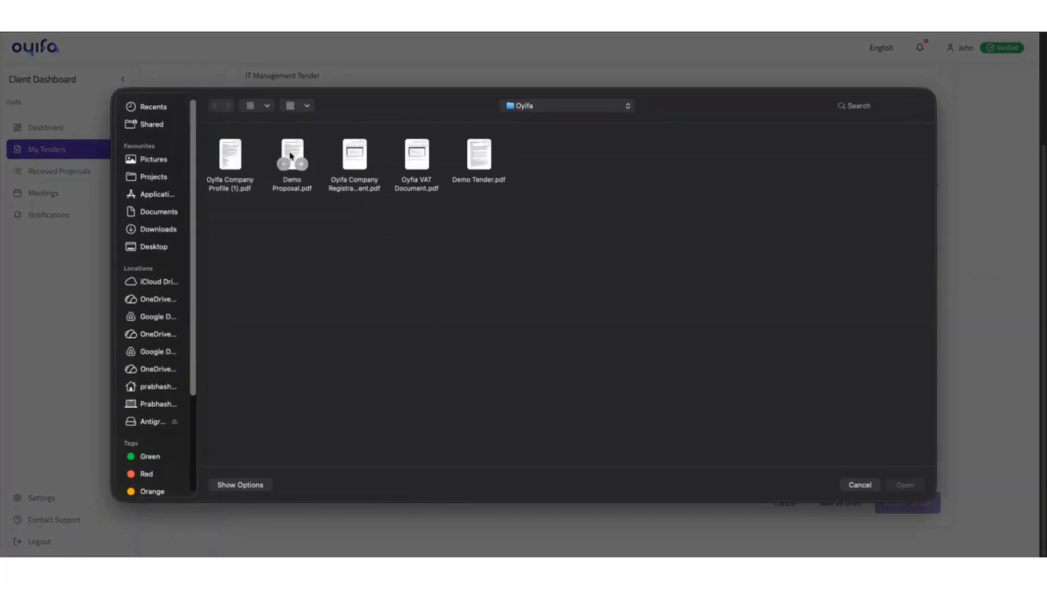
double_click(479, 150)
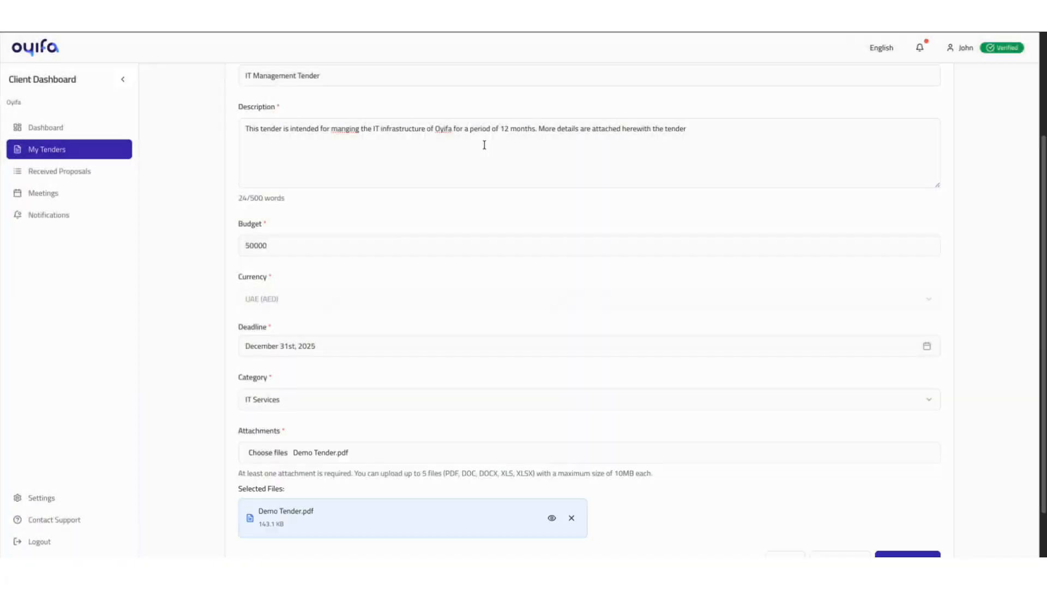
scroll(515, 315, down, 1)
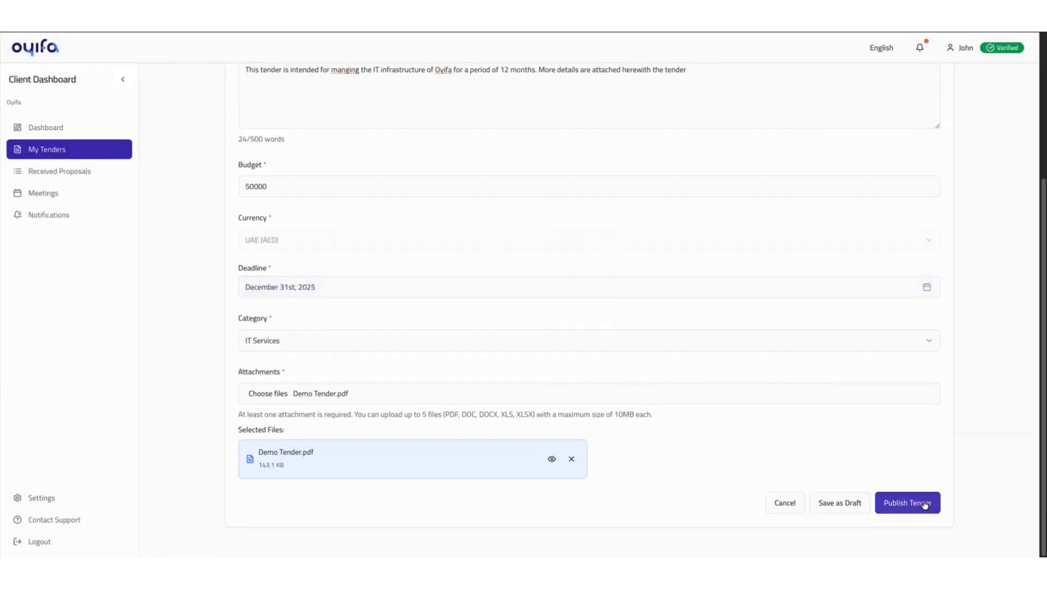
click(921, 504)
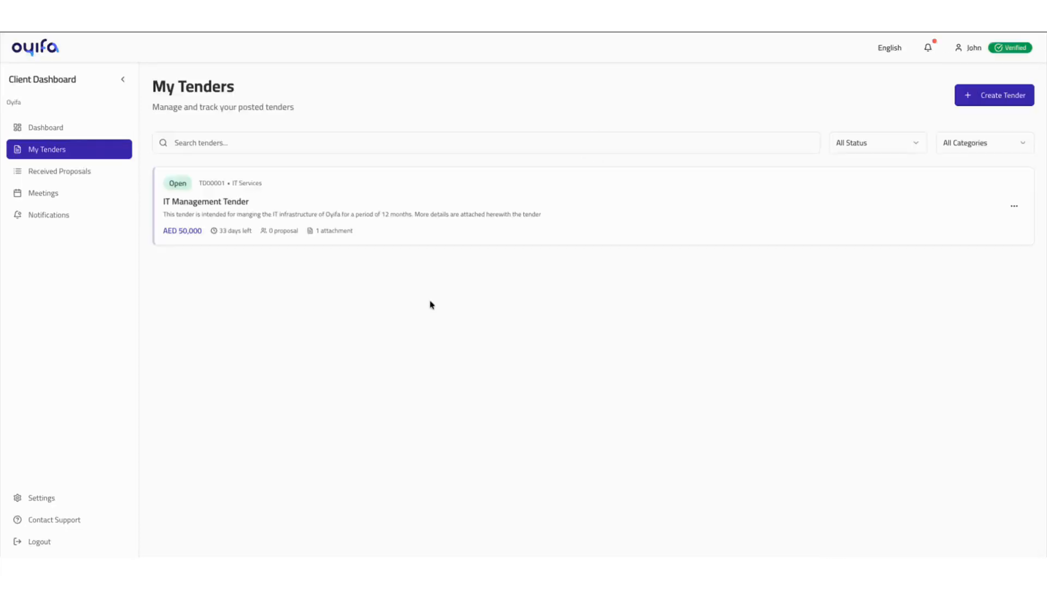
click(313, 203)
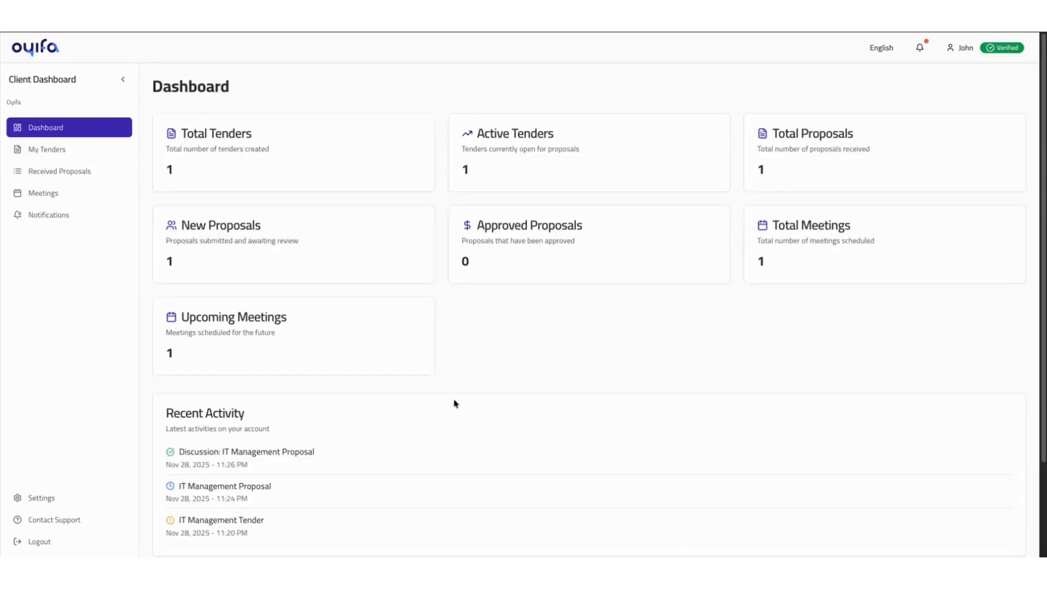
- Open the received IT Management Proposal and approve it for evaluation
click(76, 172)
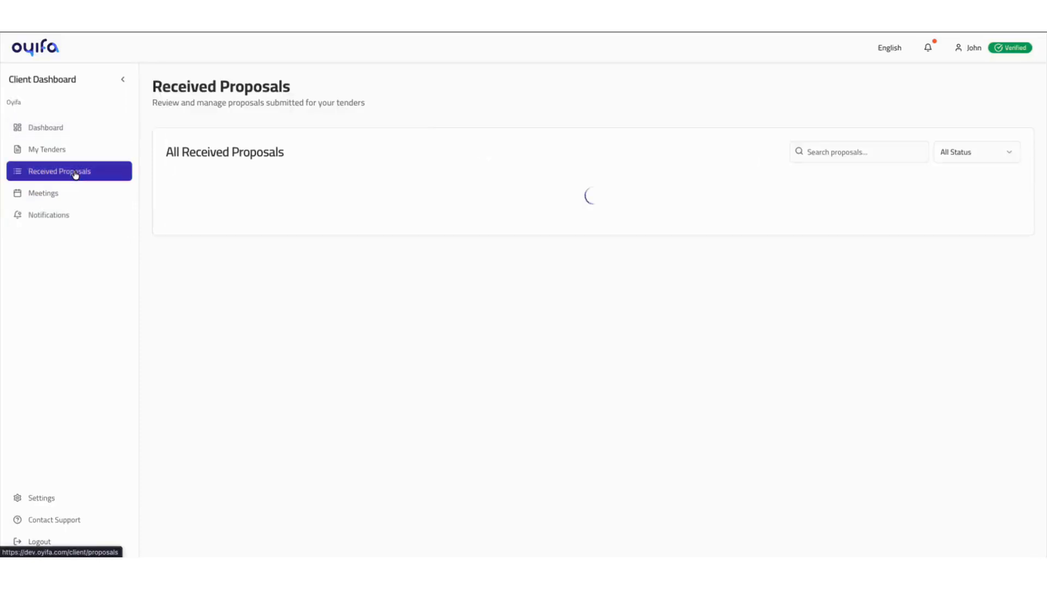
click(211, 218)
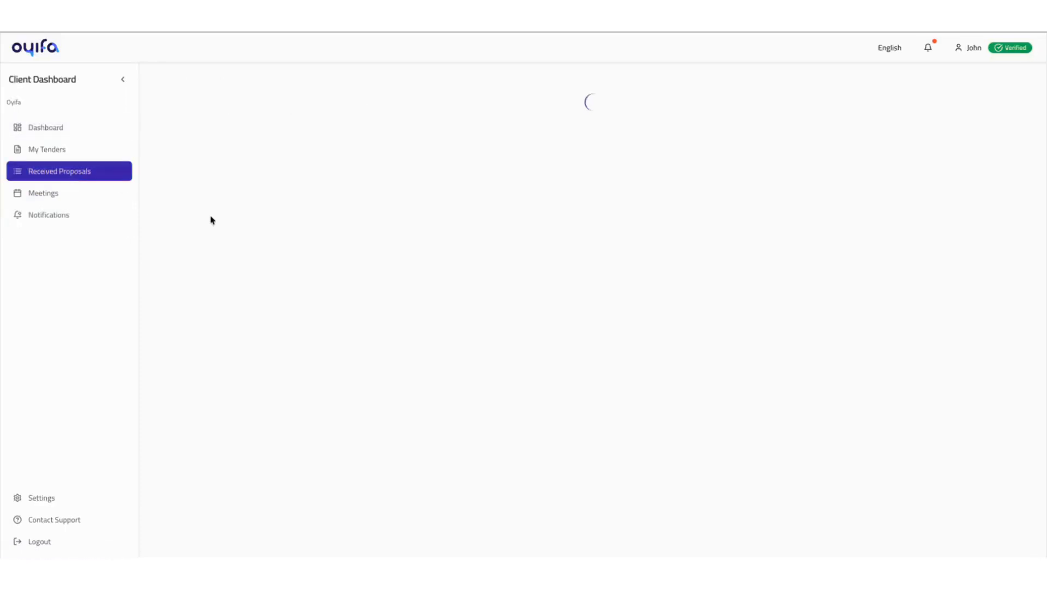
scroll(926, 523, down, 1)
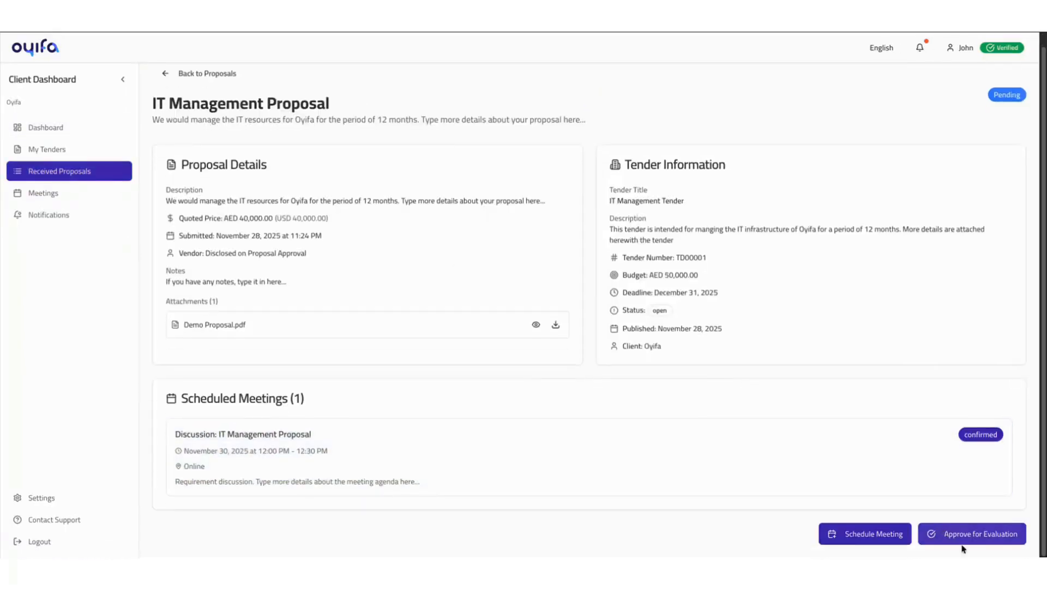
click(963, 532)
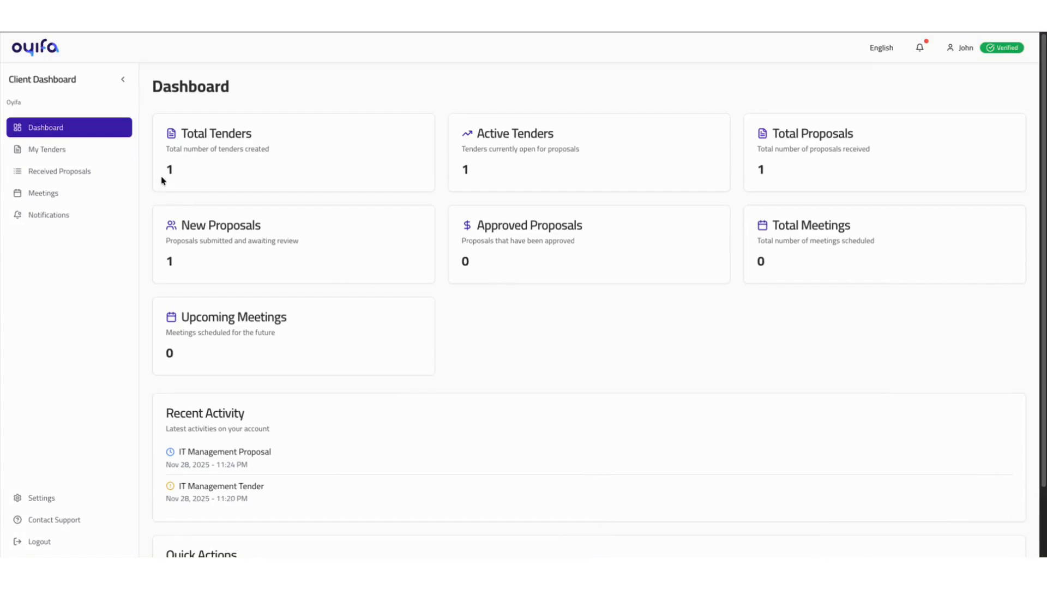
- Open the pending IT Management Proposal from the received proposals and start scheduling a meeting for it
click(72, 172)
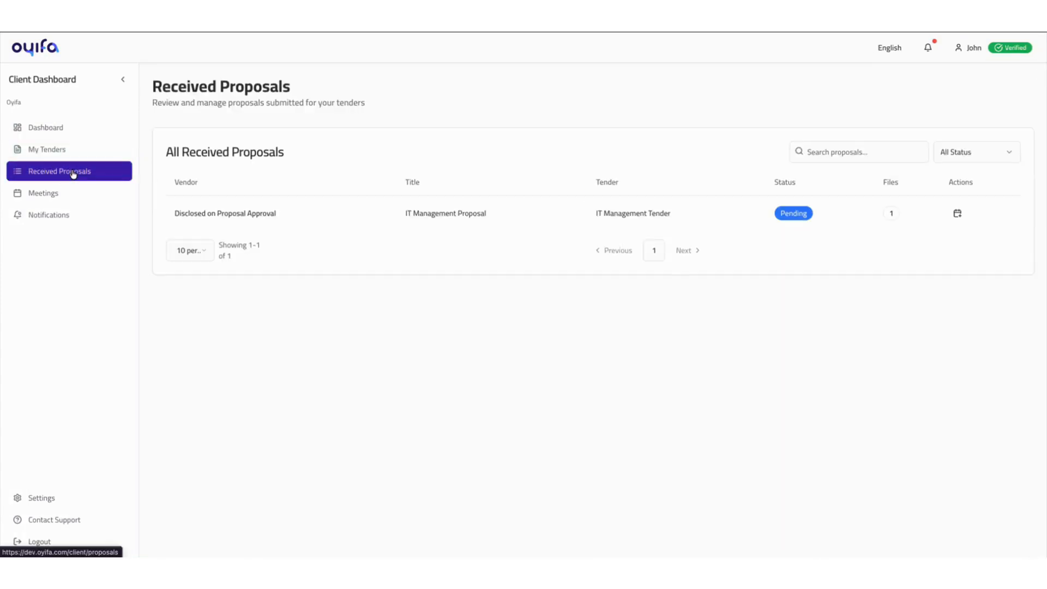
click(217, 213)
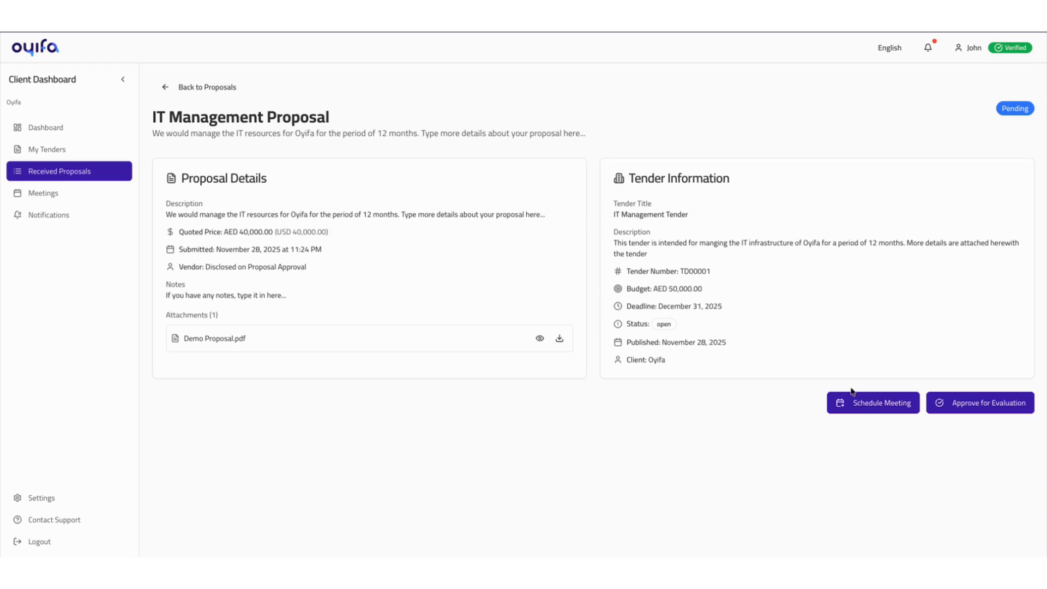
click(855, 409)
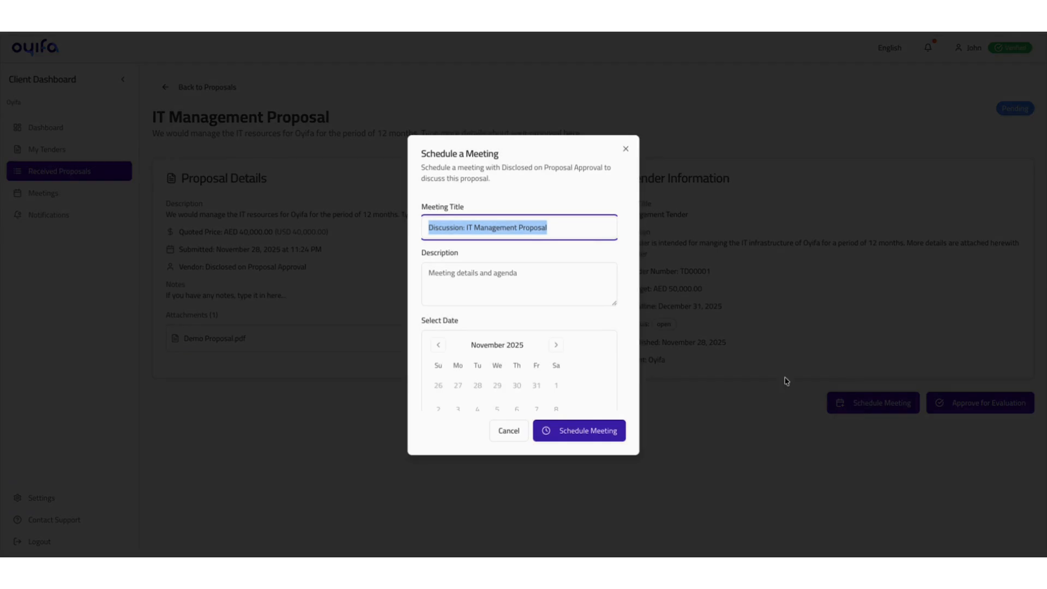
- Enter the meeting description "Requirement discussion. Type more details about the meeting agenda here..."
click(454, 274)
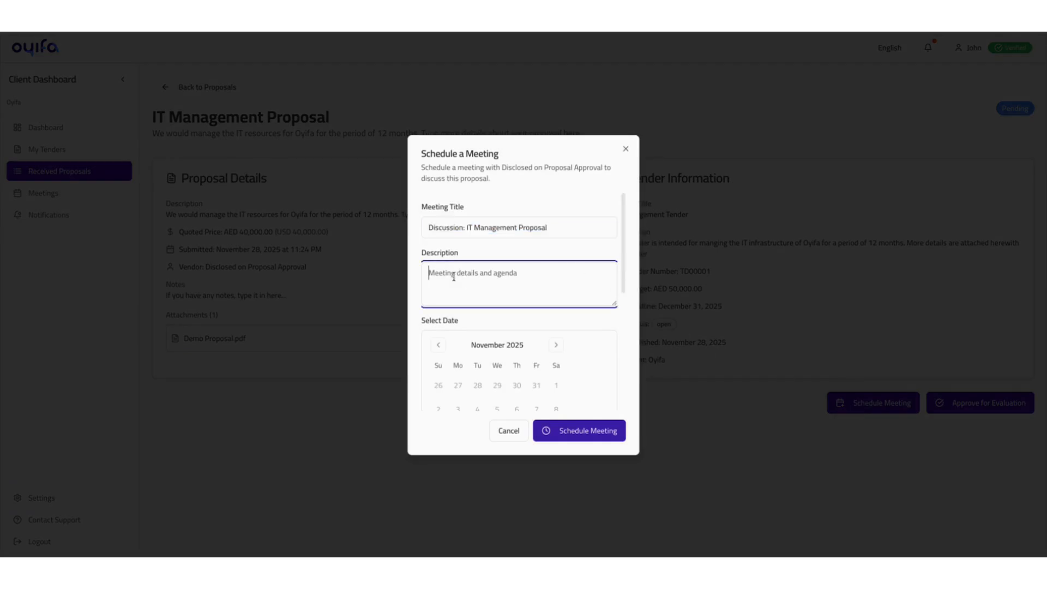
key(BackSpace)
text(Requirement discussion... Type more deta)
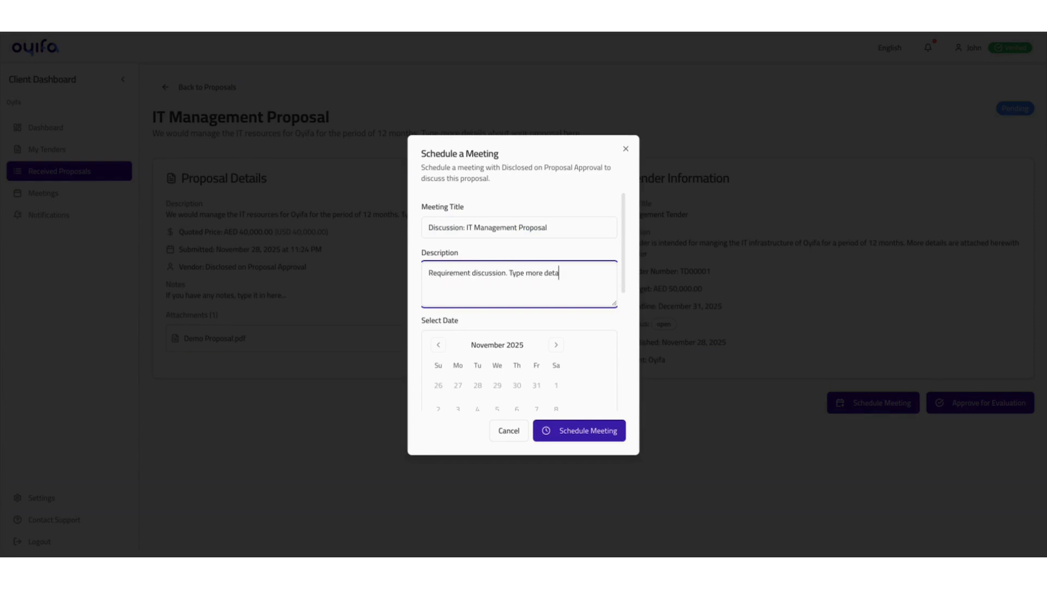
text(ils about the meeting agenda here...)
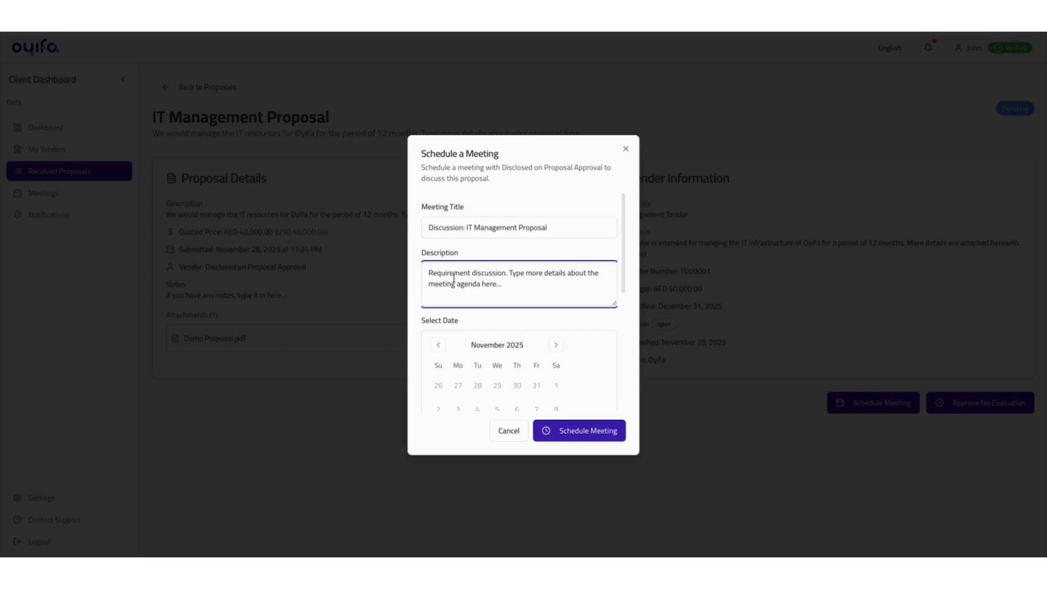
- Set the meeting for November 30, 2025, starting at 12:00 and lasting 30 minutes
scroll(453, 278, down, 5)
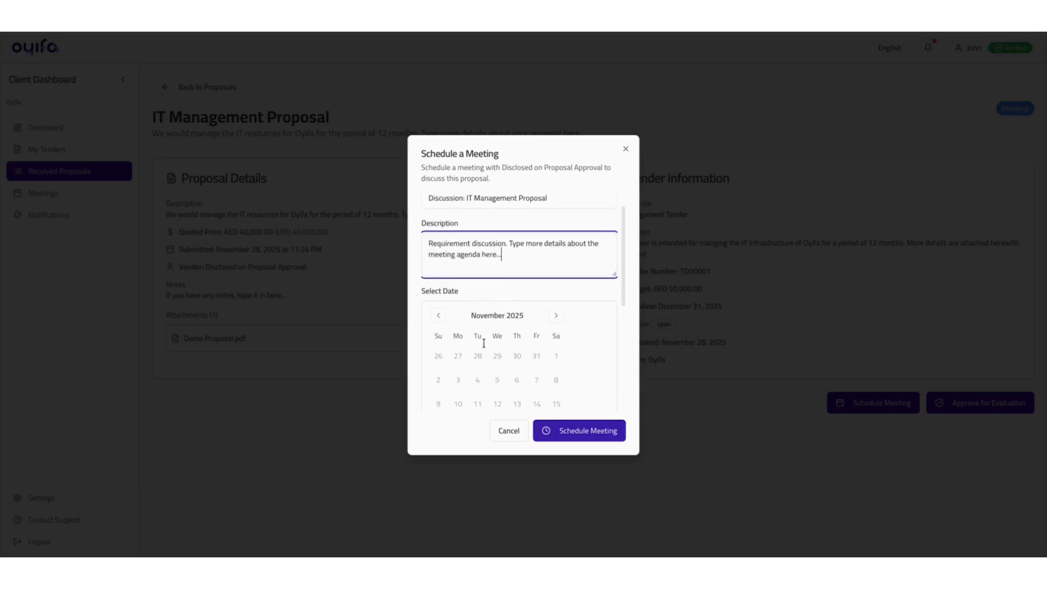
click(439, 325)
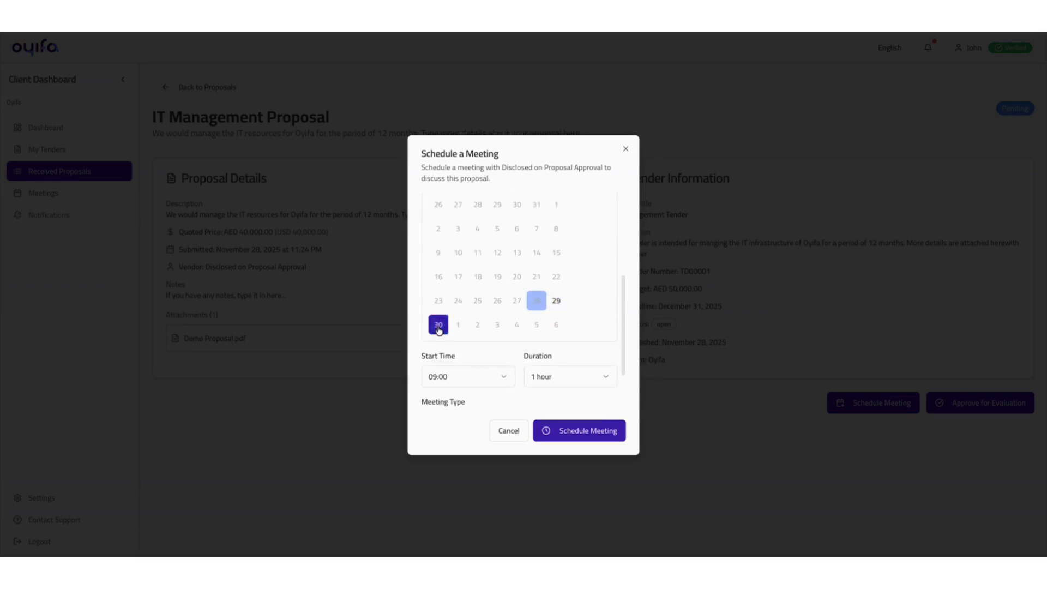
scroll(454, 346, down, 2)
click(500, 323)
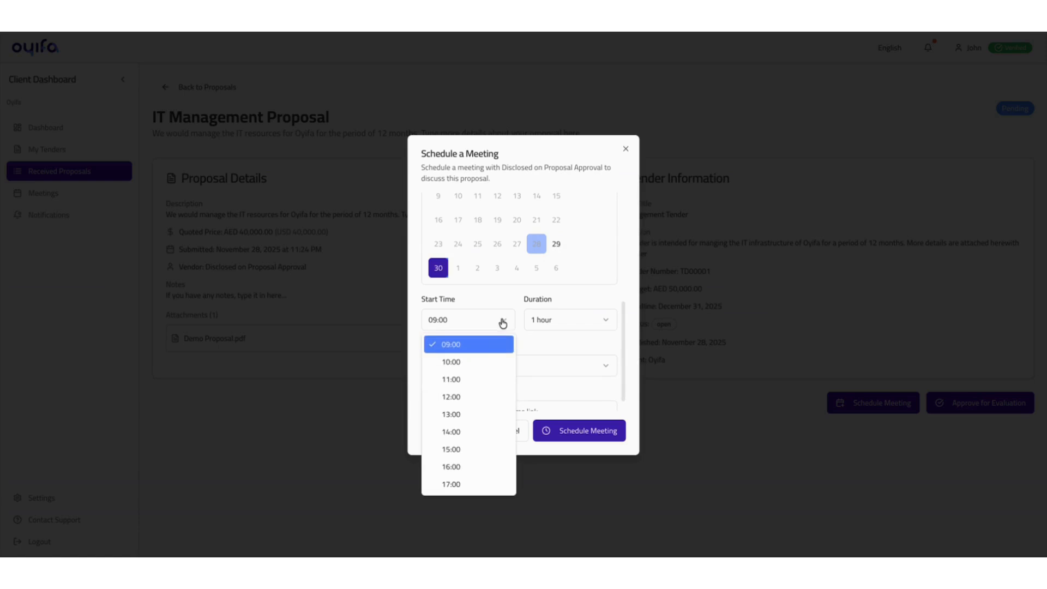
click(467, 397)
scroll(540, 329, down, 1)
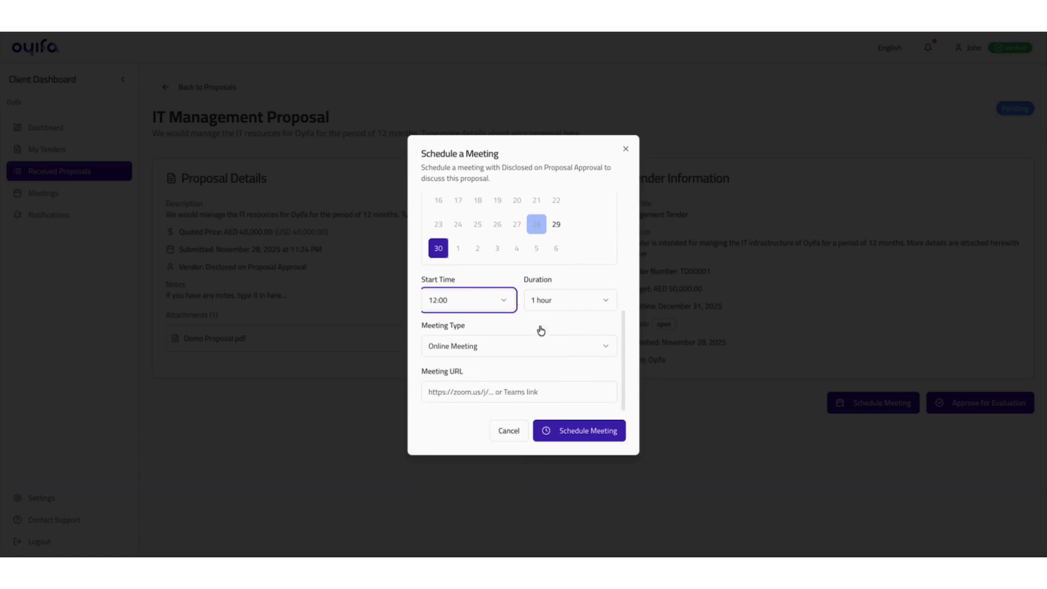
click(545, 299)
click(544, 327)
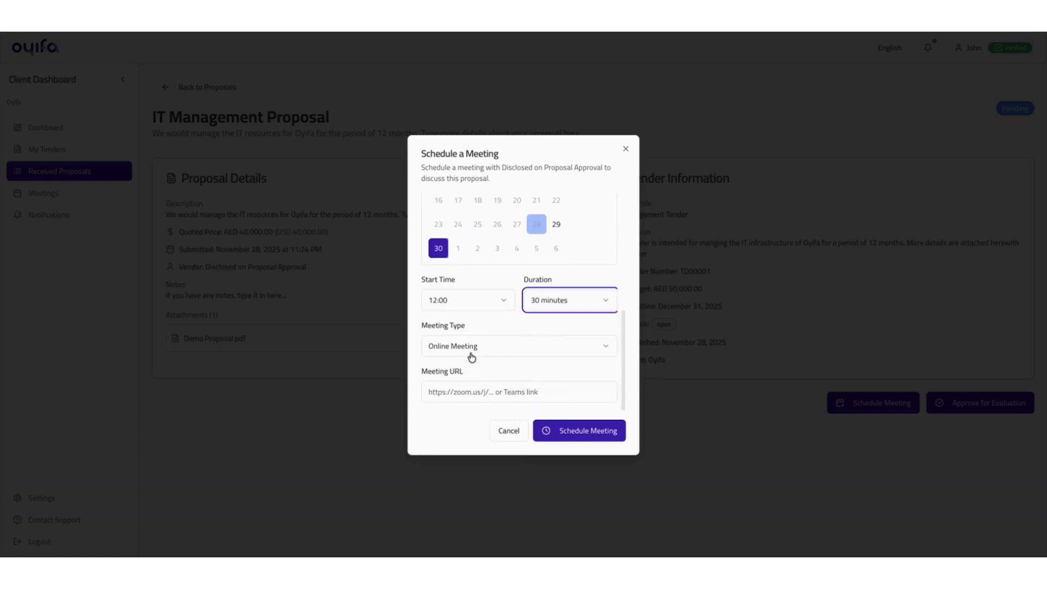
click(514, 396)
text(https://meet.google.com/svq-feah-kwm)
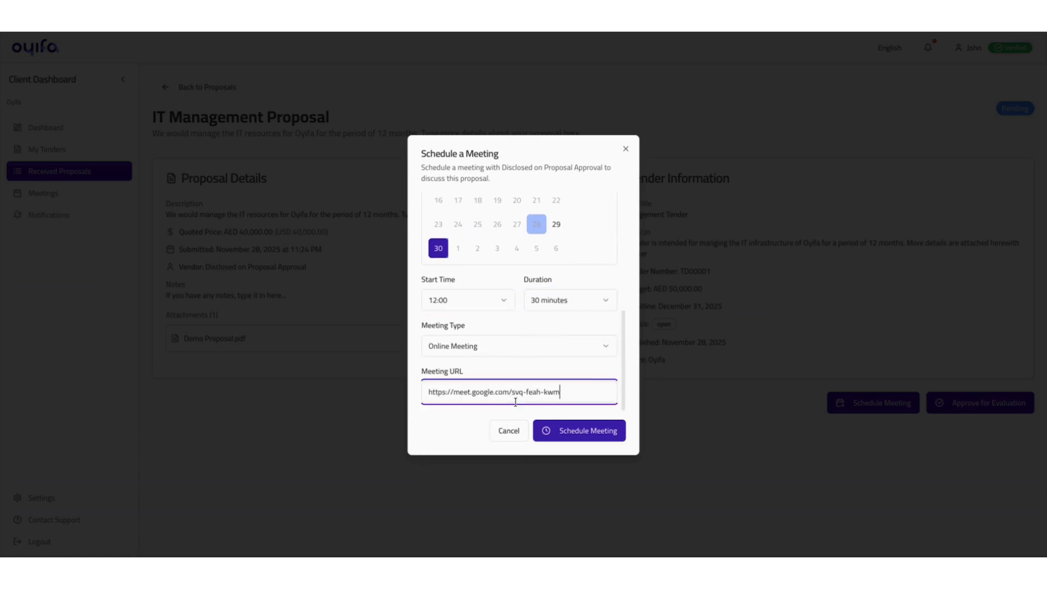
click(570, 428)
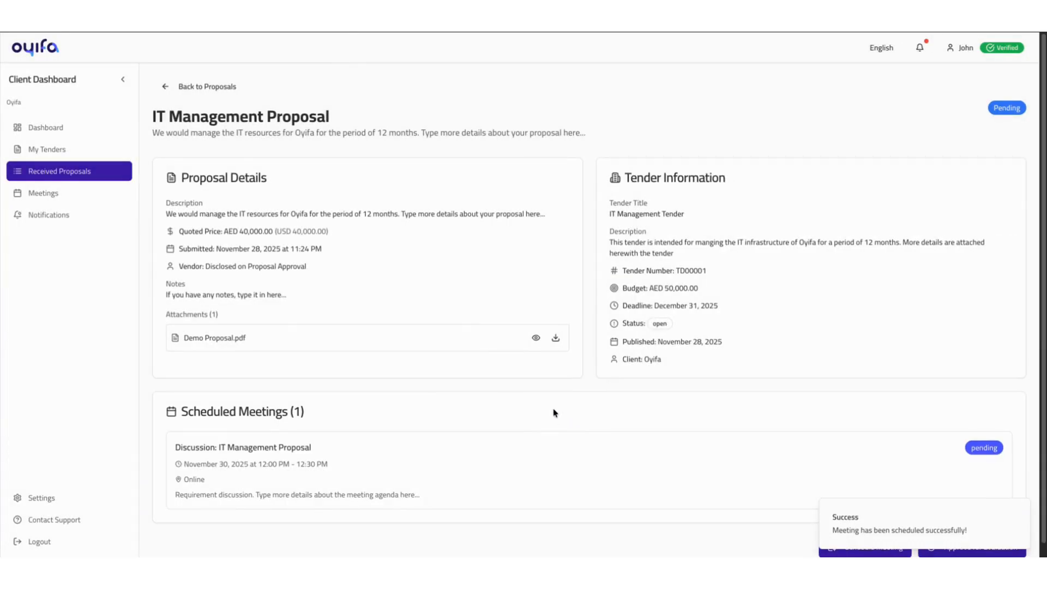
scroll(554, 413, down, 1)
scroll(553, 412, up, 1)
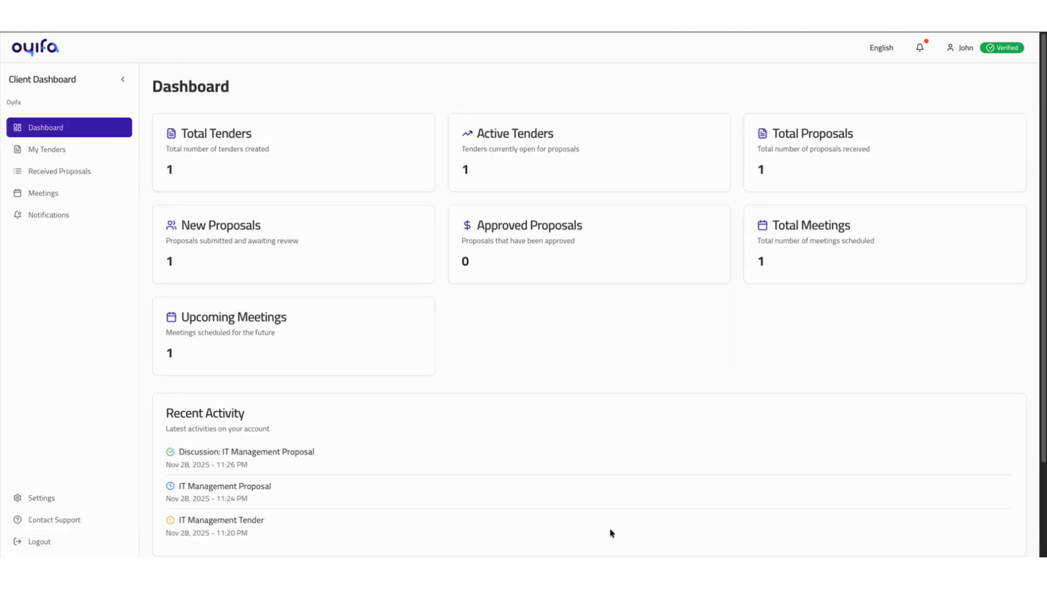
- Open the IT Management Proposal discussion meeting from the notification about its accepted invitation
click(919, 48)
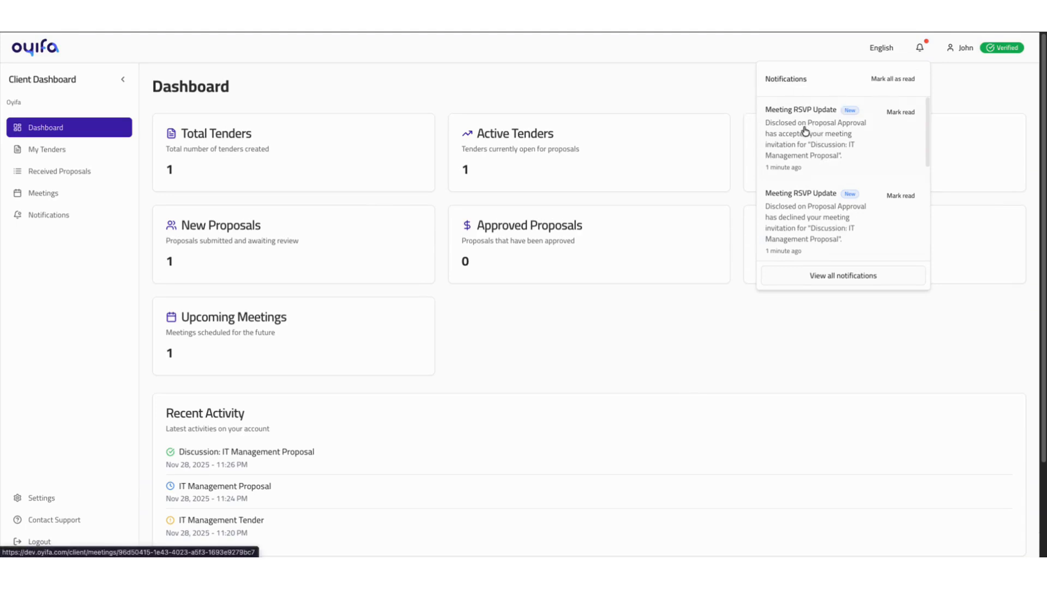
click(822, 128)
click(435, 214)
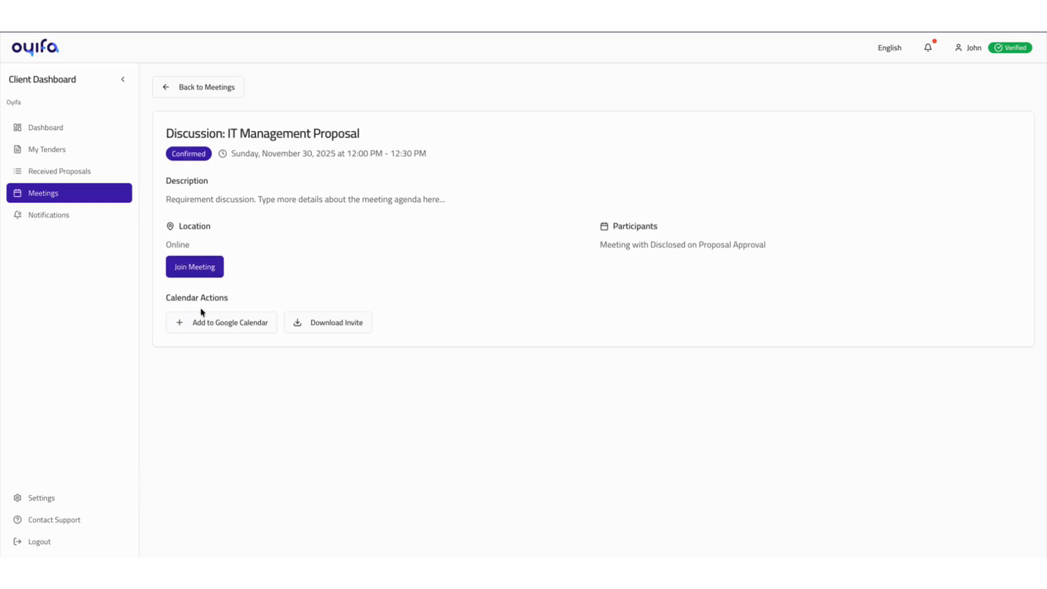
- Open the option to add the meeting to Google Calendar, return to the meeting details and download its invite
click(203, 322)
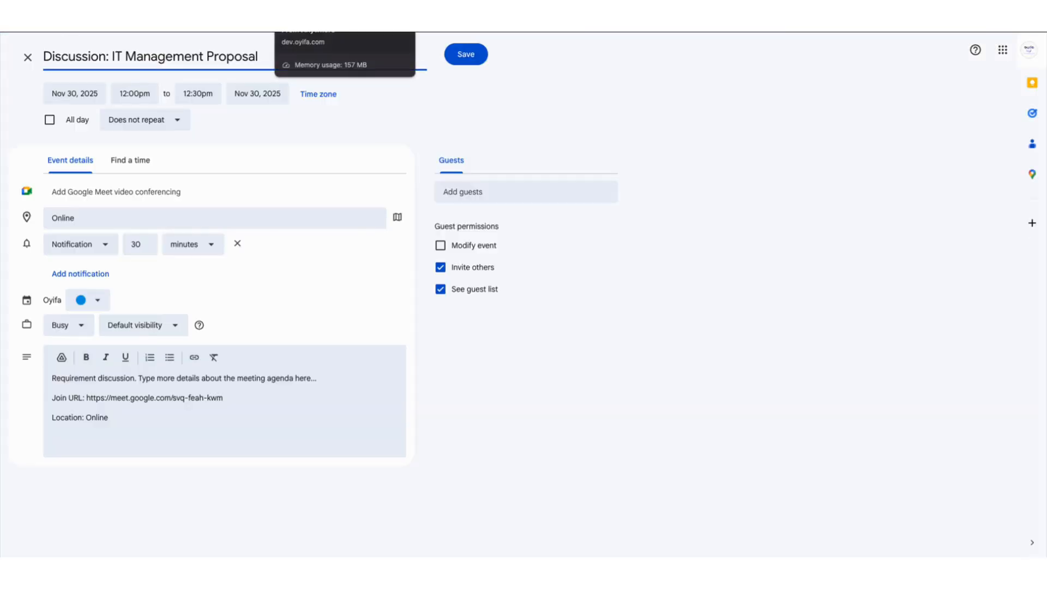
click(344, 20)
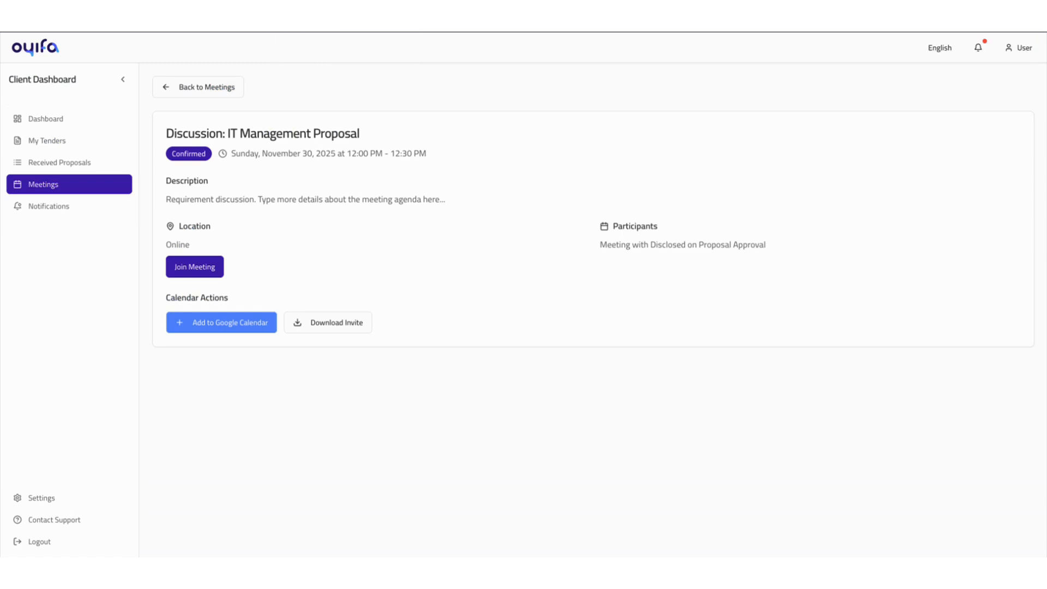
click(341, 321)
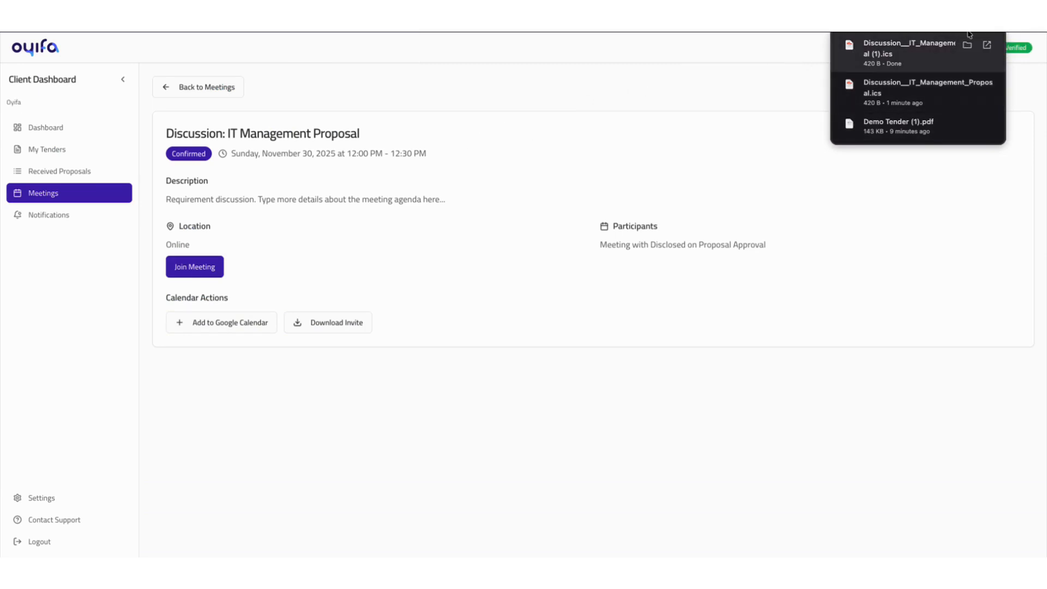
- Join the online discussion meeting for the IT Management Proposal
click(195, 267)
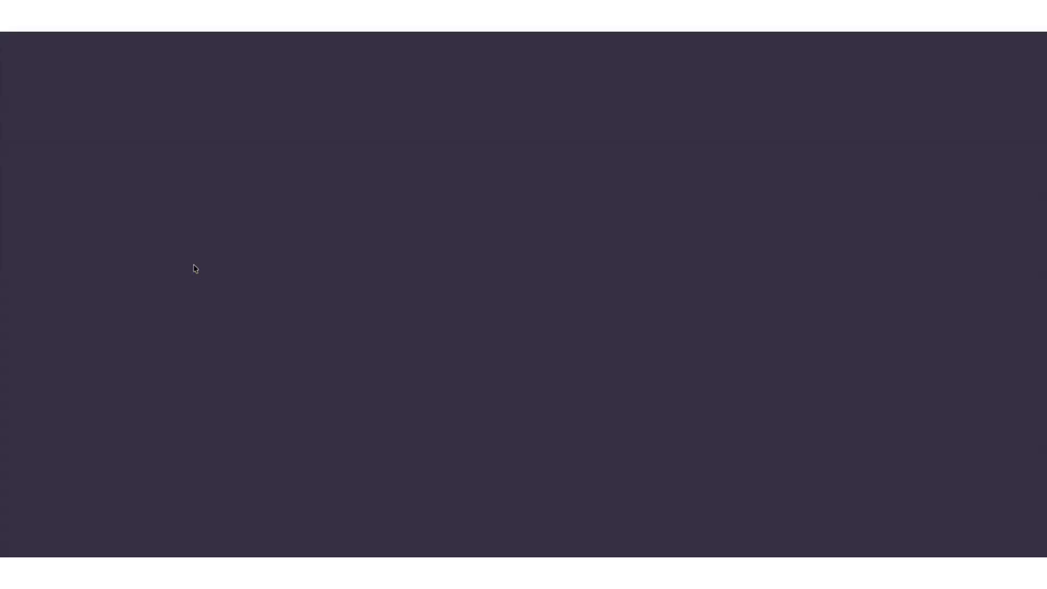